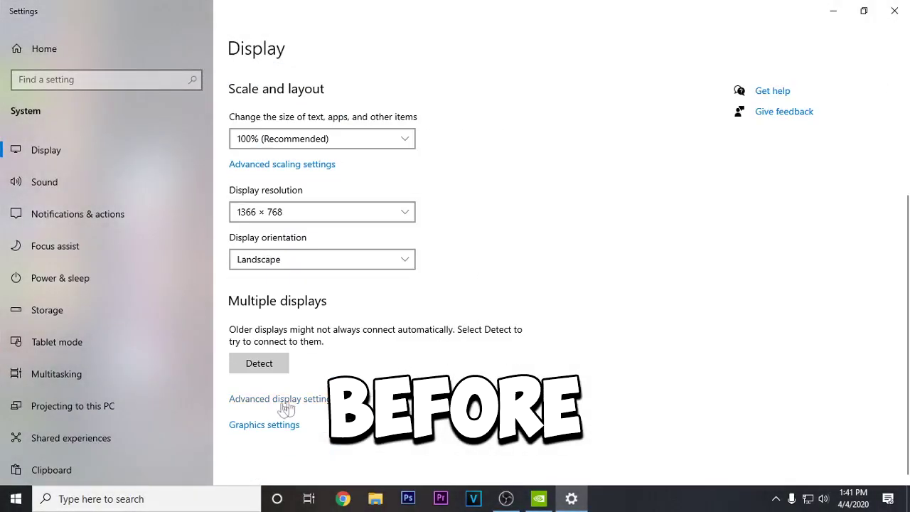
- Open Display 1's adapter properties on the Monitor tab, showing the 75 Hertz refresh rate
{"action": "left_click", "coordinate": [320, 400]}
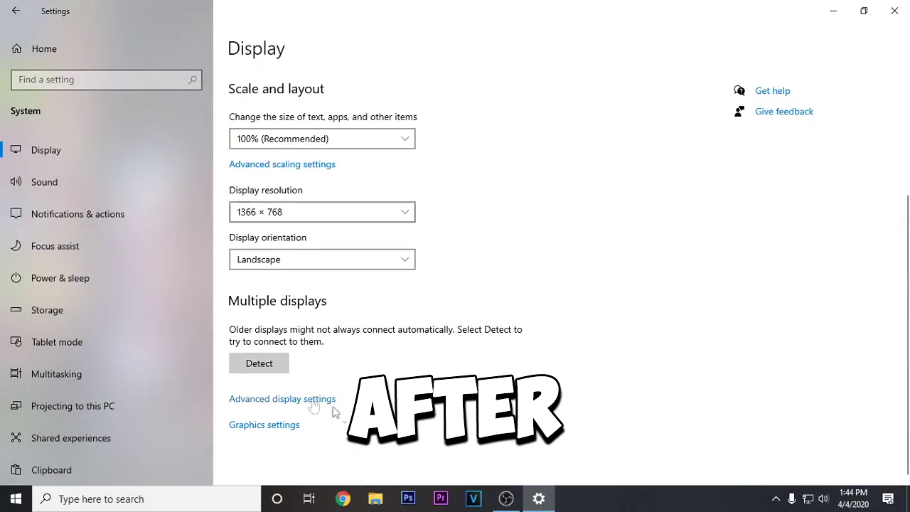
{"action": "left_click", "coordinate": [296, 399]}
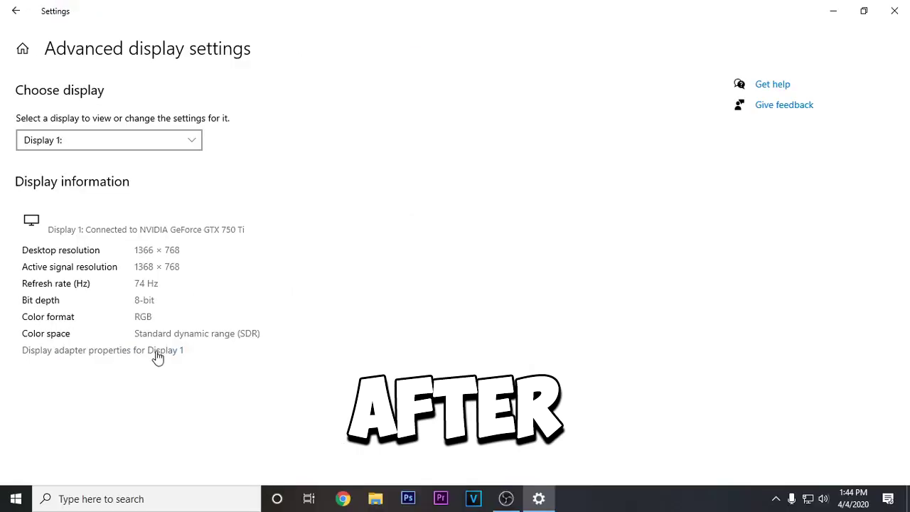
{"action": "left_click", "coordinate": [158, 351]}
{"action": "left_click_drag", "start_coordinate": [181, 71], "coordinate": [409, 81]}
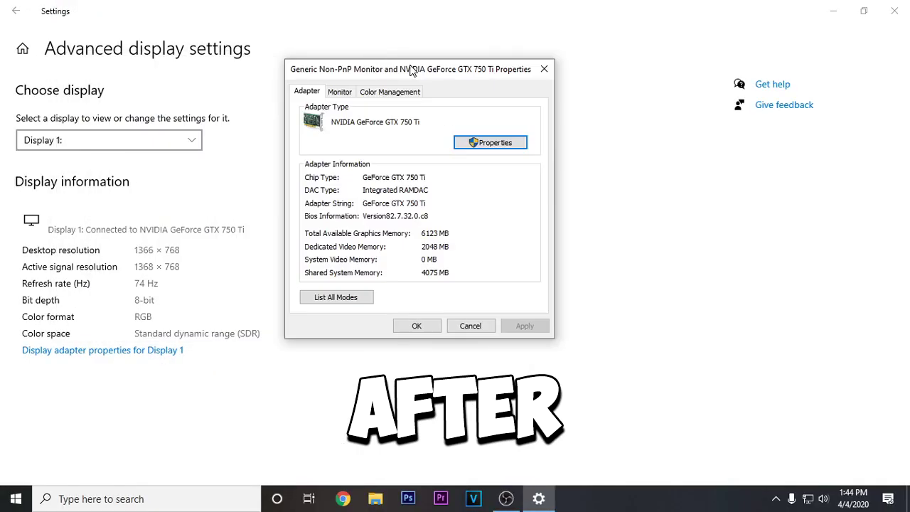
{"action": "left_click", "coordinate": [343, 90]}
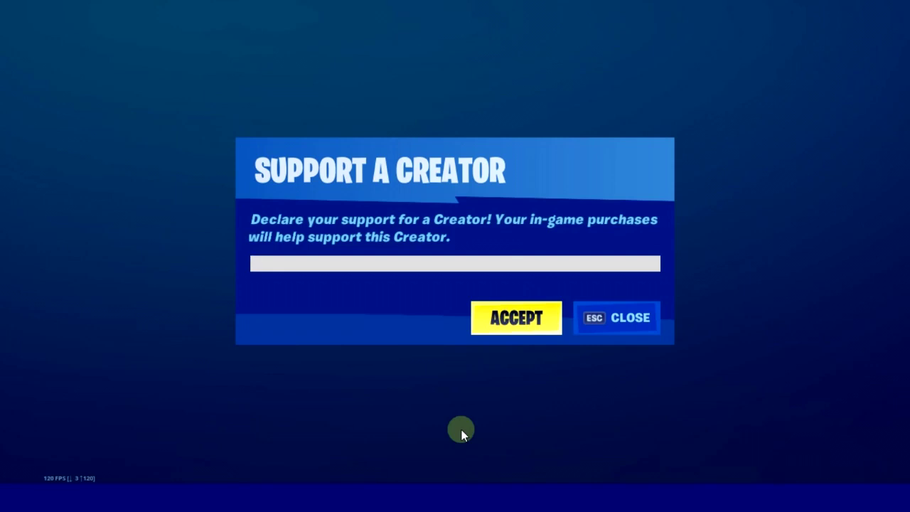
- Enter and accept a creator code, then select the overclock pack archive on the desktop
{"action": "type", "text": "otic"}
{"action": "left_click", "coordinate": [499, 317]}
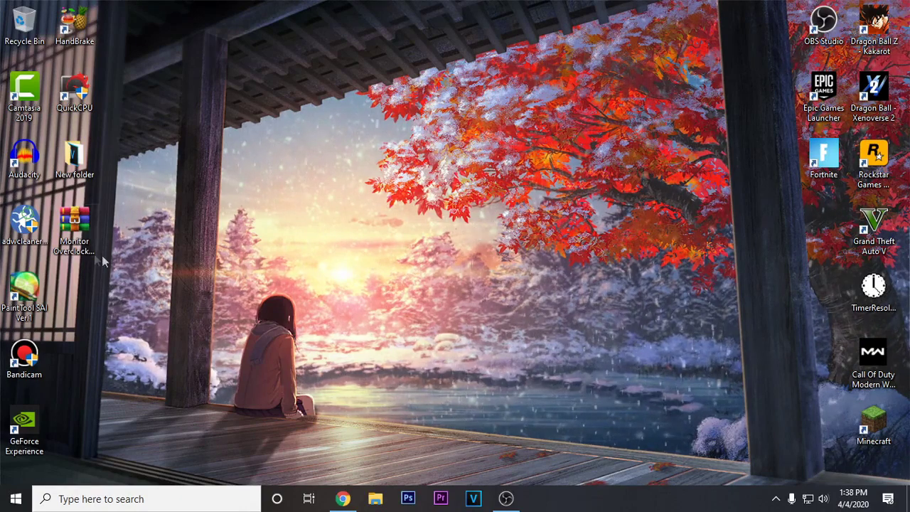
{"action": "left_click", "coordinate": [74, 226]}
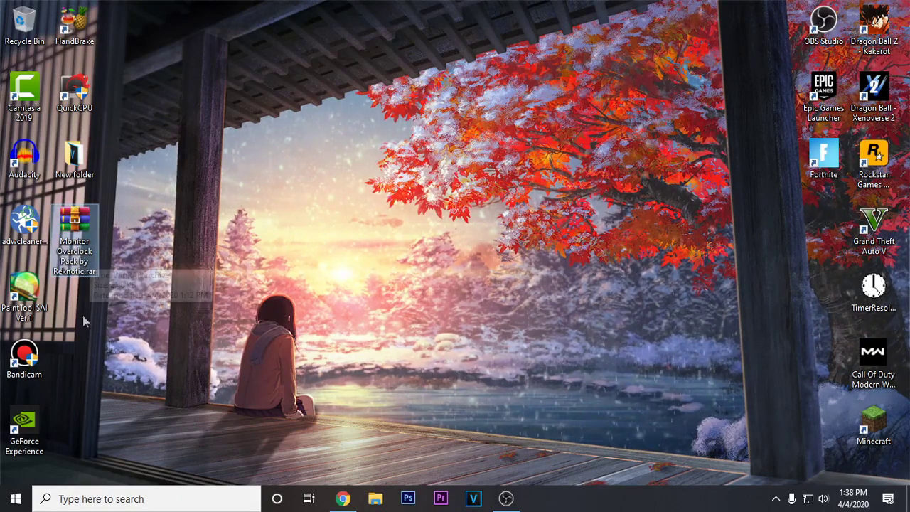
{"action": "left_click", "coordinate": [343, 498]}
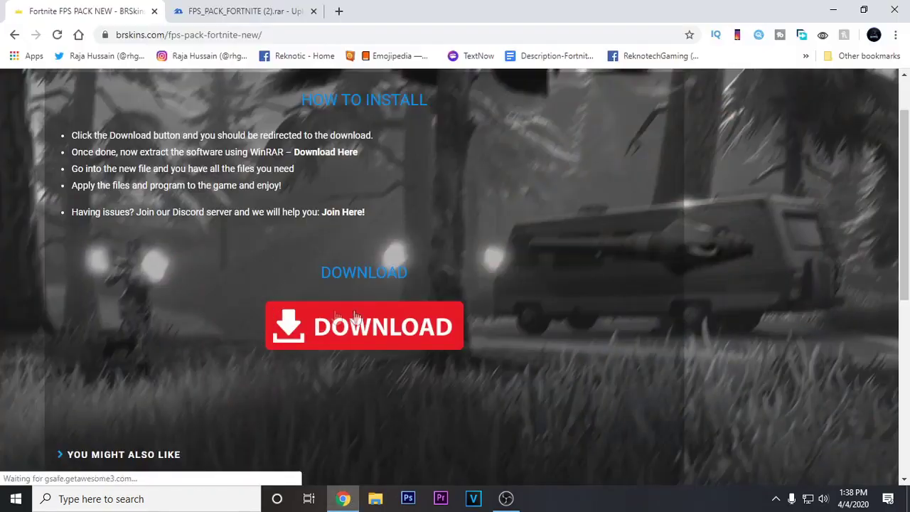
{"action": "left_click", "coordinate": [306, 348]}
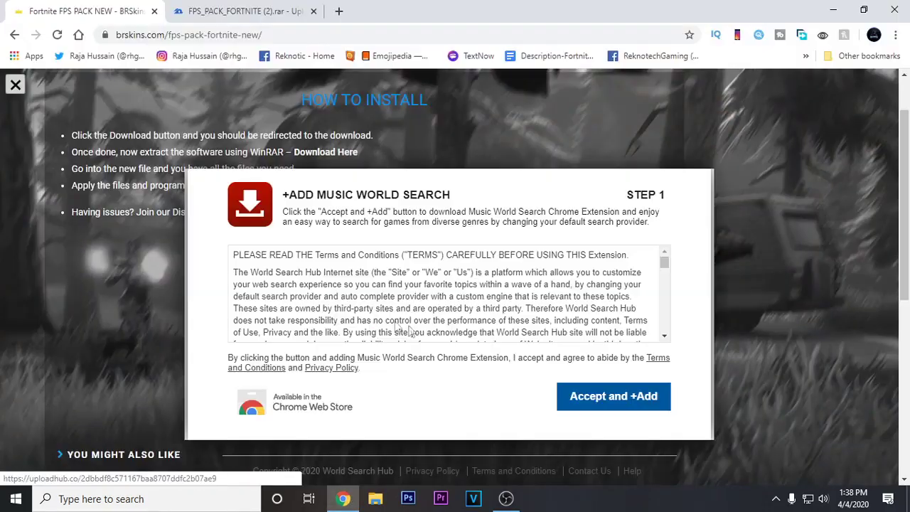
{"action": "left_click", "coordinate": [209, 226]}
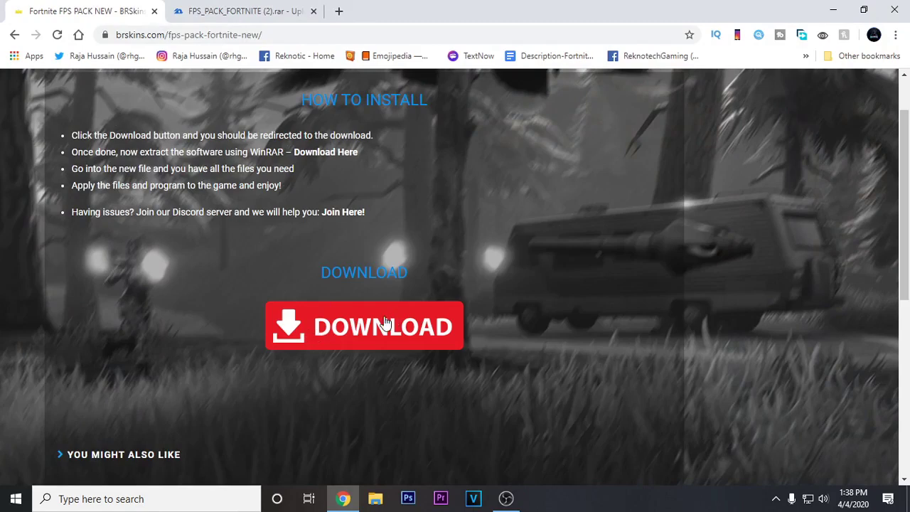
{"action": "left_click", "coordinate": [238, 13]}
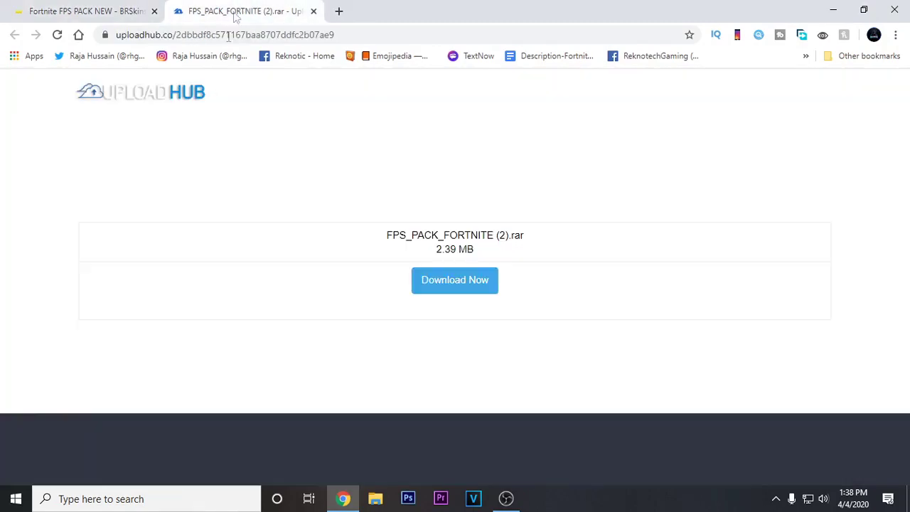
{"action": "left_click", "coordinate": [107, 16]}
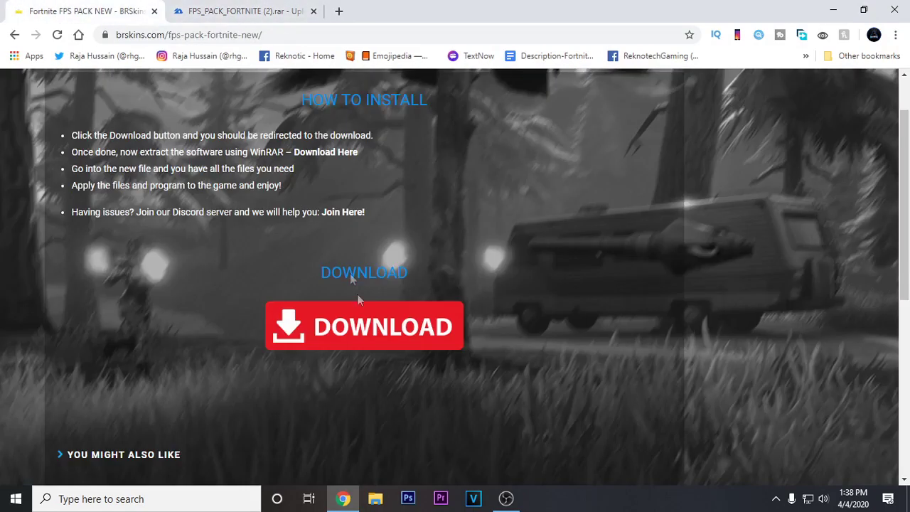
{"action": "left_click", "coordinate": [387, 328]}
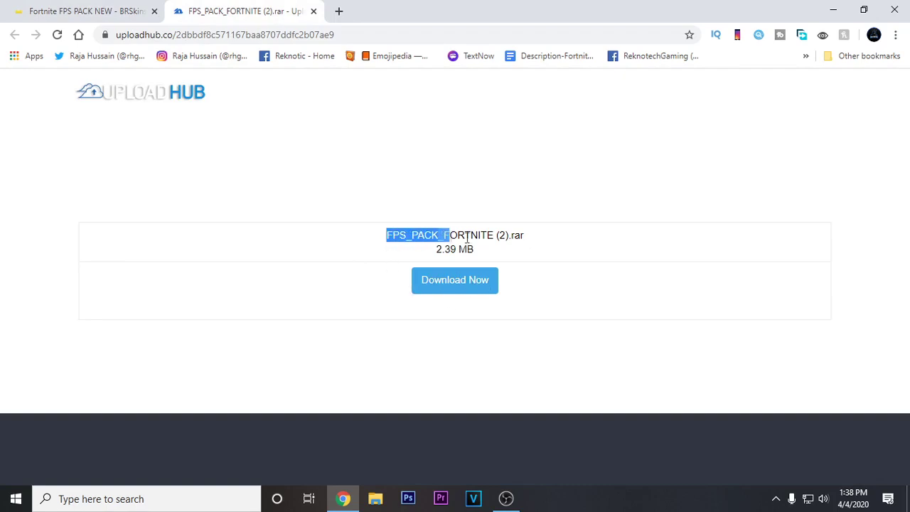
{"action": "left_click_drag", "start_coordinate": [467, 238], "coordinate": [529, 244]}
{"action": "left_click", "coordinate": [473, 249]}
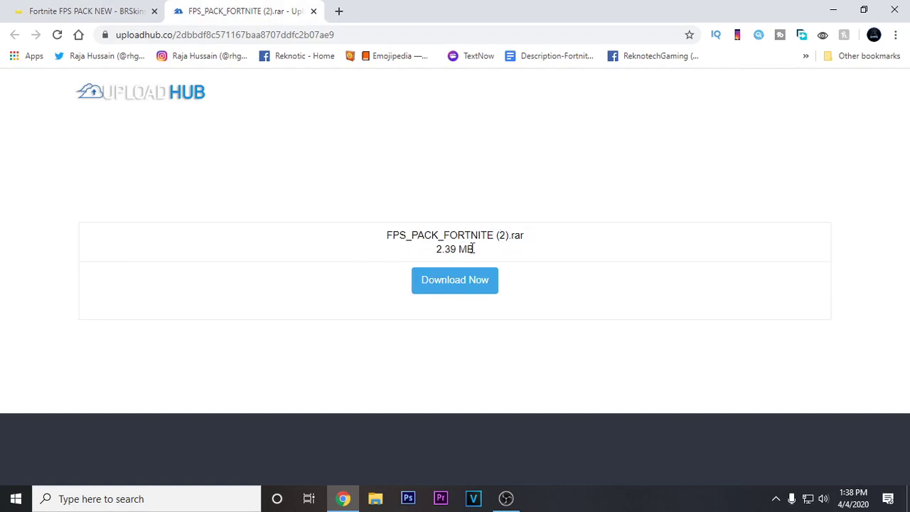
{"action": "left_click", "coordinate": [833, 10]}
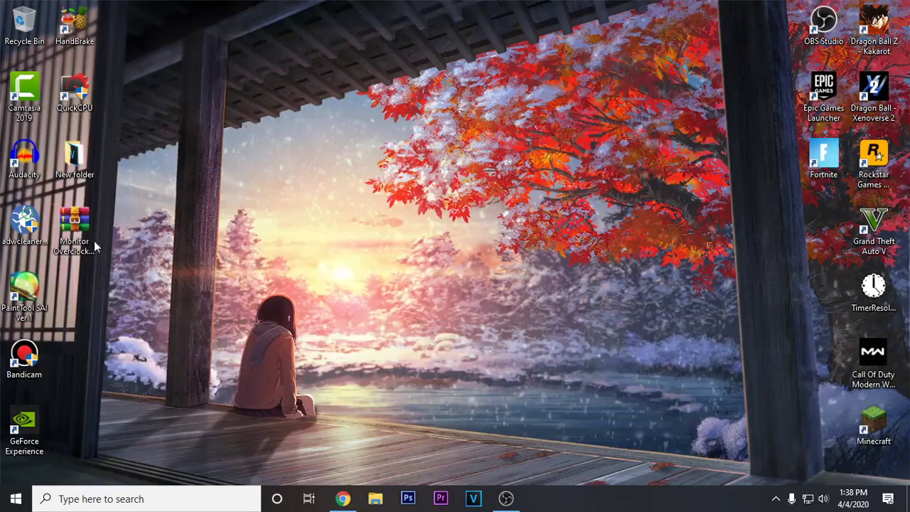
{"action": "left_click", "coordinate": [342, 498]}
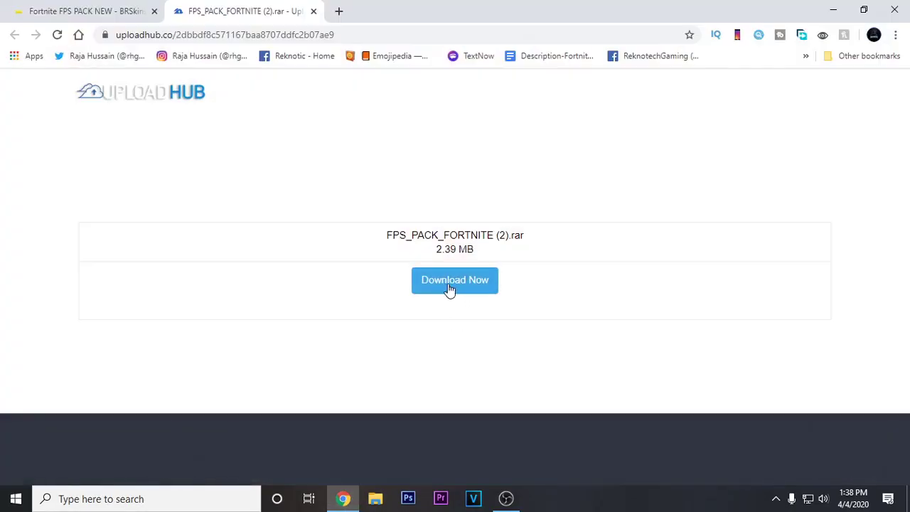
{"action": "left_click", "coordinate": [894, 9]}
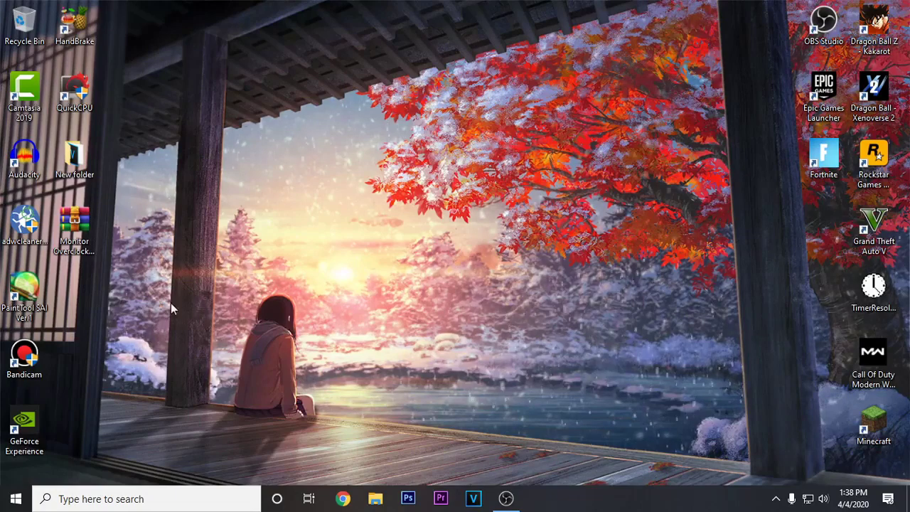
{"action": "left_click", "coordinate": [82, 238]}
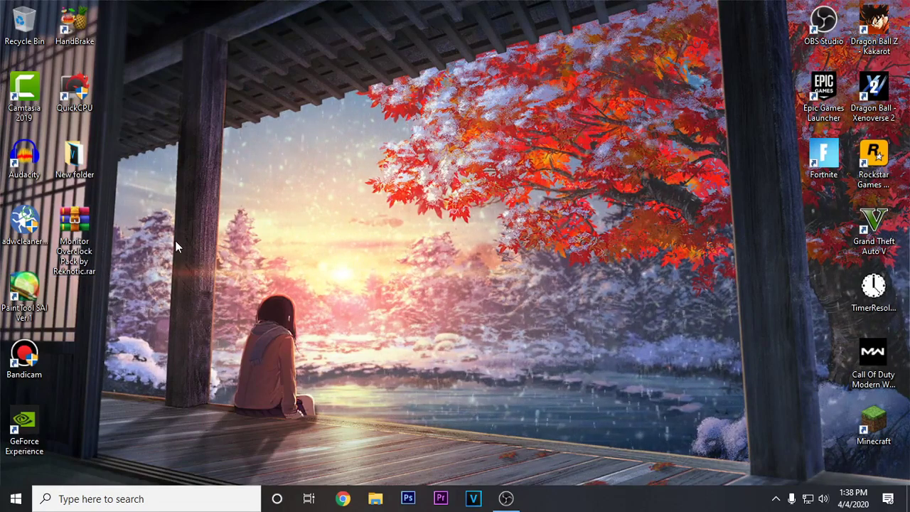
- Extract the Monitor Overclock Pack archive into its own folder beside HandBrake
{"action": "right_click", "coordinate": [68, 207]}
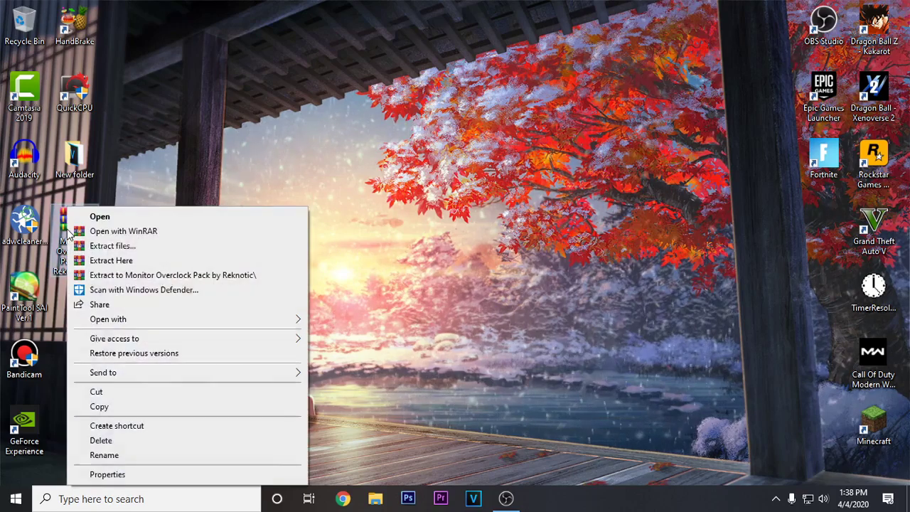
{"action": "left_click", "coordinate": [129, 275]}
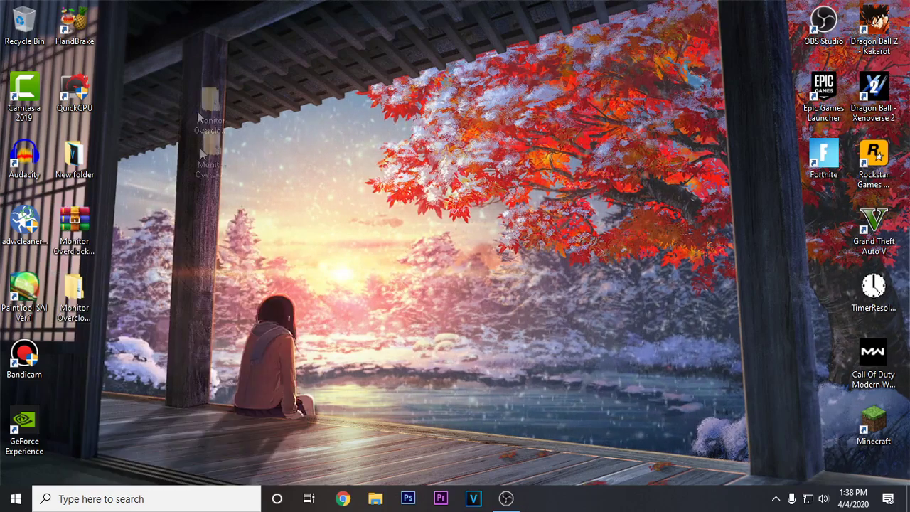
{"action": "left_click_drag", "start_coordinate": [74, 295], "coordinate": [118, 43]}
- Browse the pack's registry files, including the Default folder's Re-Enable Stock files
{"action": "double_click", "coordinate": [118, 43]}
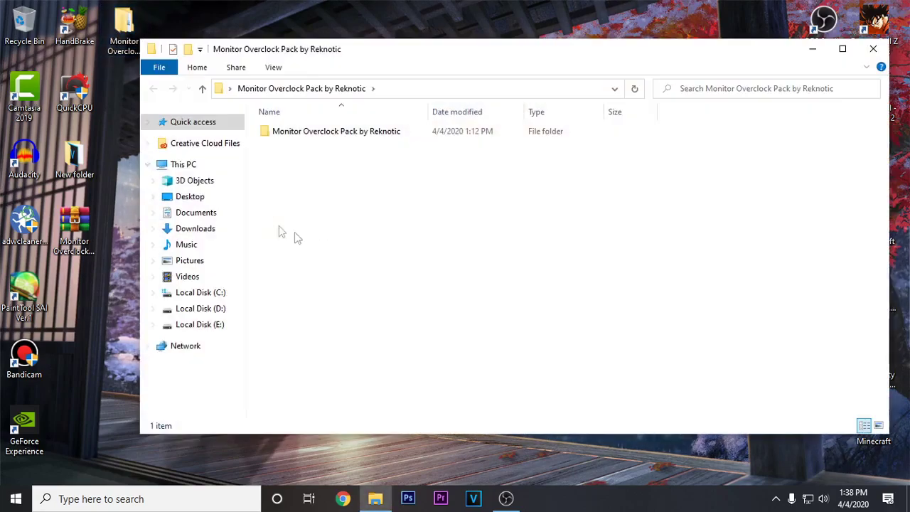
{"action": "double_click", "coordinate": [337, 131]}
{"action": "left_click_drag", "start_coordinate": [402, 54], "coordinate": [400, 6]}
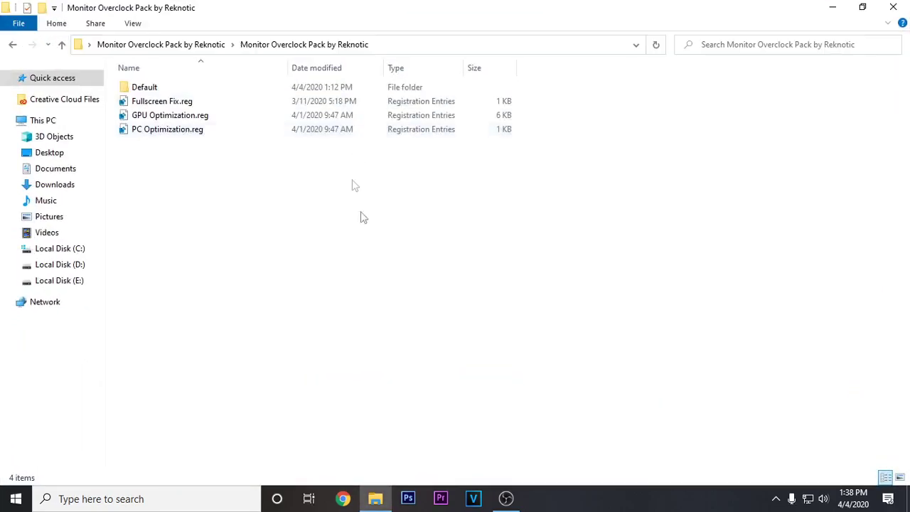
{"action": "mouse_move", "coordinate": [384, 208]}
{"action": "left_mouse_down"}
{"action": "mouse_move", "coordinate": [203, 106]}
{"action": "mouse_move", "coordinate": [165, 106]}
{"action": "left_mouse_up"}
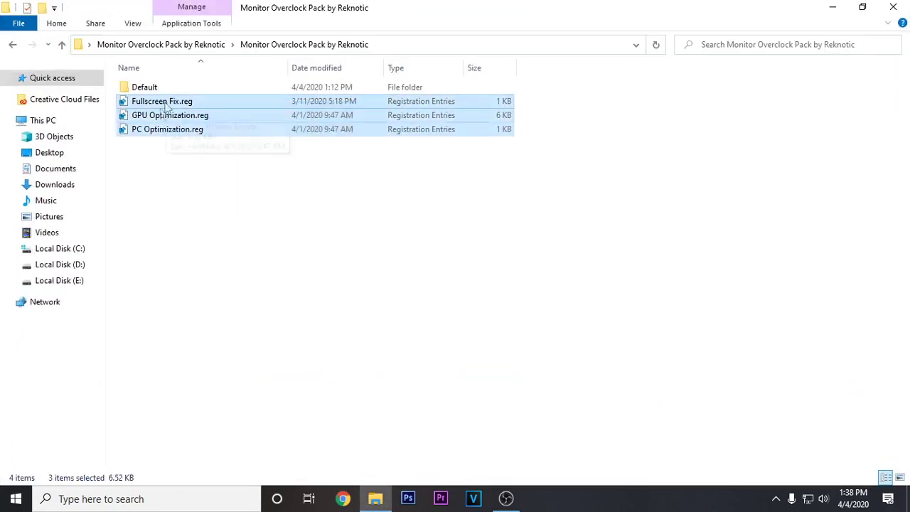
{"action": "left_click", "coordinate": [297, 200]}
{"action": "double_click", "coordinate": [145, 86]}
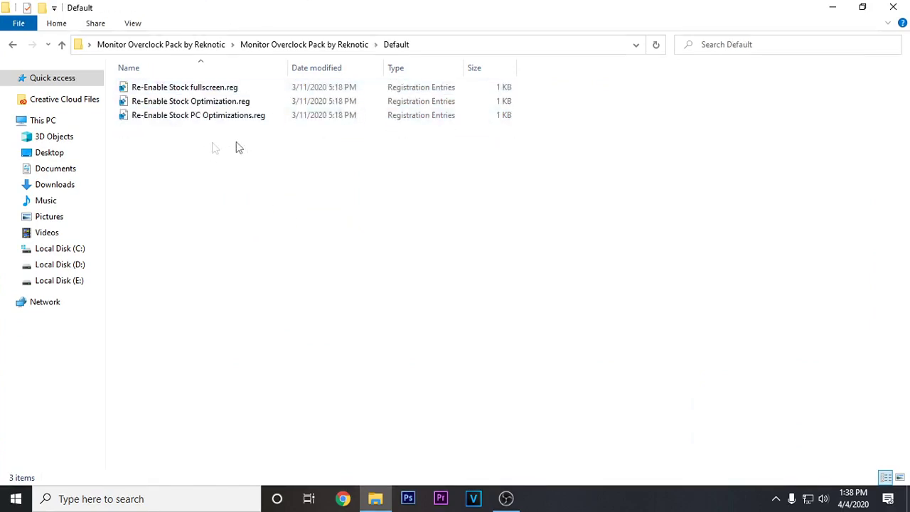
{"action": "mouse_move", "coordinate": [367, 148]}
{"action": "left_mouse_down"}
{"action": "mouse_move", "coordinate": [233, 117]}
{"action": "mouse_move", "coordinate": [213, 84]}
{"action": "left_mouse_up"}
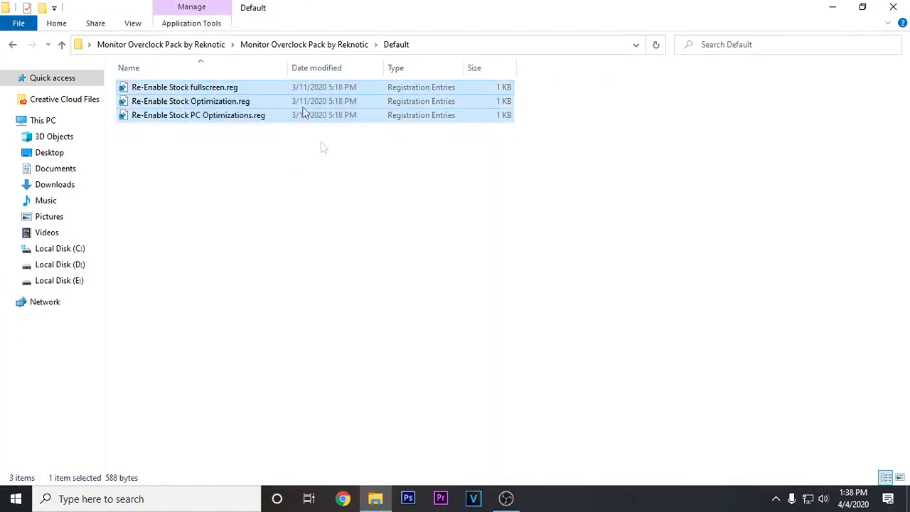
{"action": "left_click", "coordinate": [14, 47]}
{"action": "left_click", "coordinate": [199, 129]}
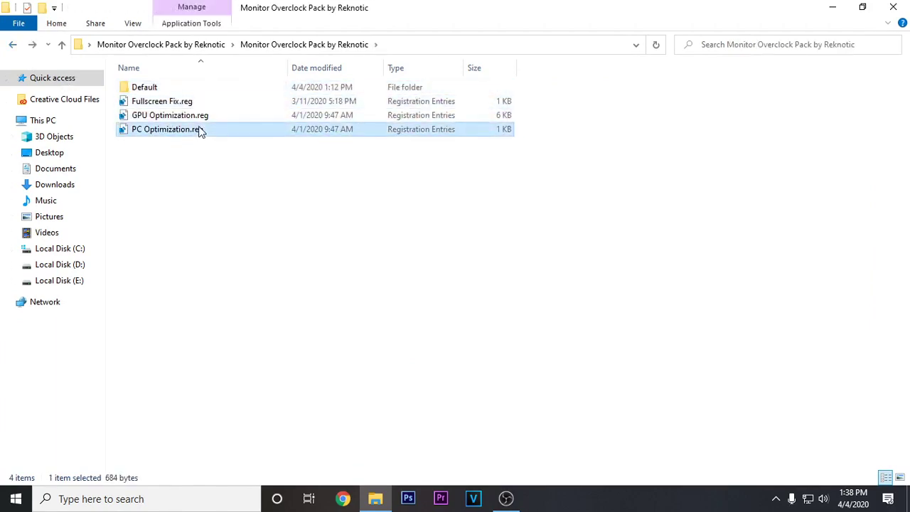
{"action": "left_click", "coordinate": [281, 176]}
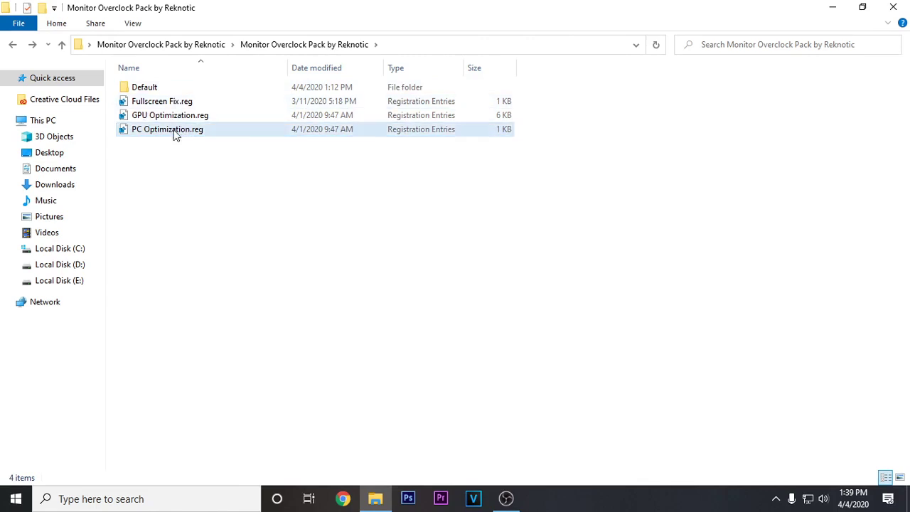
- Run the Fullscreen Fix.reg registry file from the pack's main folder
{"action": "double_click", "coordinate": [151, 91]}
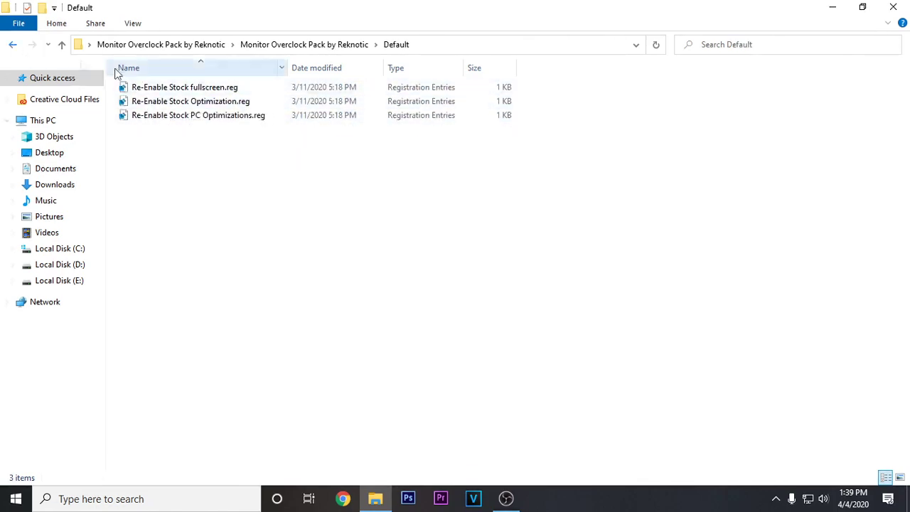
{"action": "left_click", "coordinate": [14, 46]}
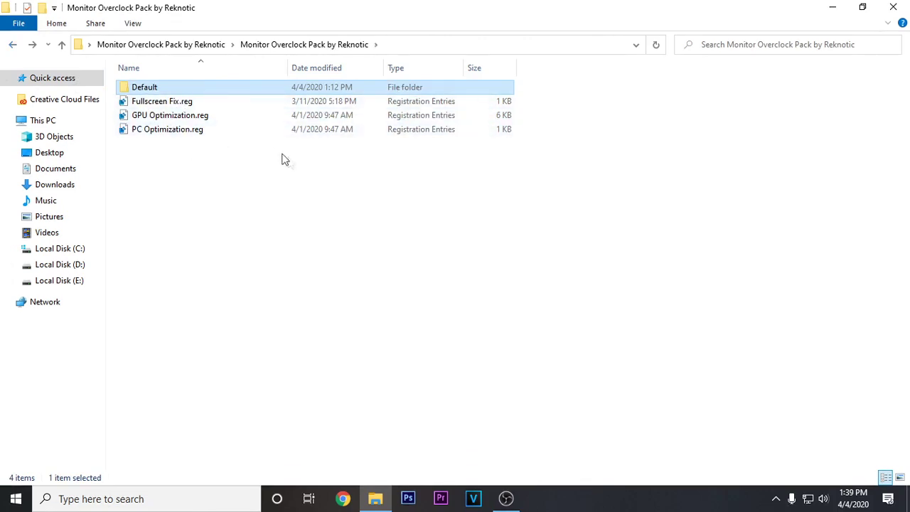
{"action": "left_click", "coordinate": [243, 180]}
{"action": "double_click", "coordinate": [157, 101]}
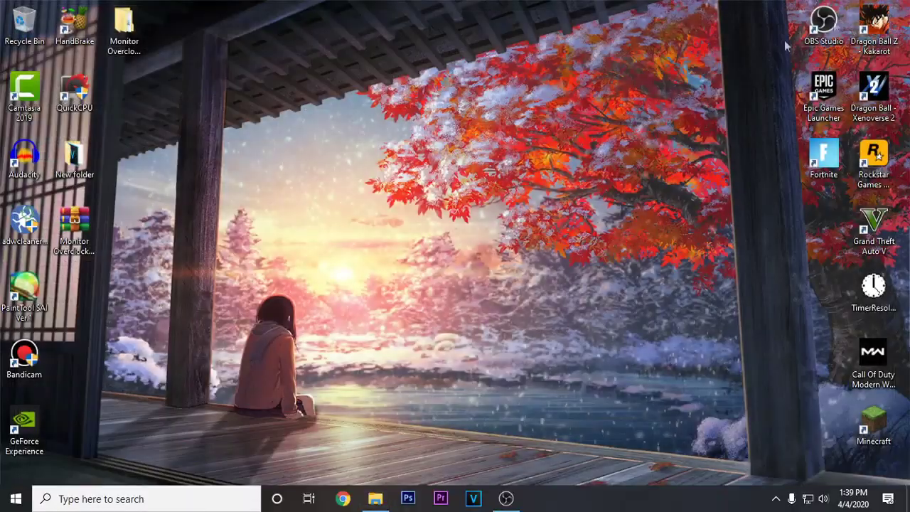
- Move the overclock pack folder lower on the desktop and close its window
{"action": "mouse_move", "coordinate": [138, 42]}
{"action": "left_mouse_down"}
{"action": "mouse_move", "coordinate": [126, 280]}
{"action": "mouse_move", "coordinate": [72, 284]}
{"action": "left_mouse_up"}
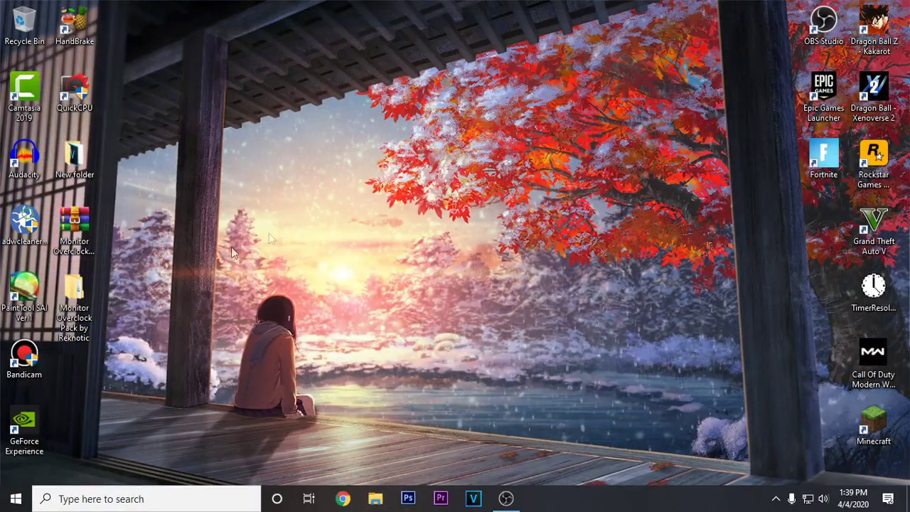
{"action": "double_click", "coordinate": [74, 288]}
{"action": "double_click", "coordinate": [181, 91]}
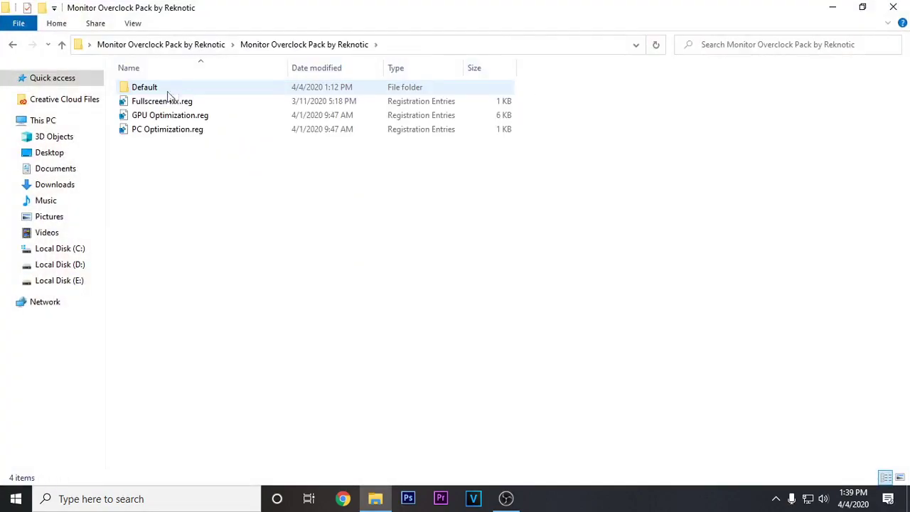
{"action": "left_click", "coordinate": [893, 7]}
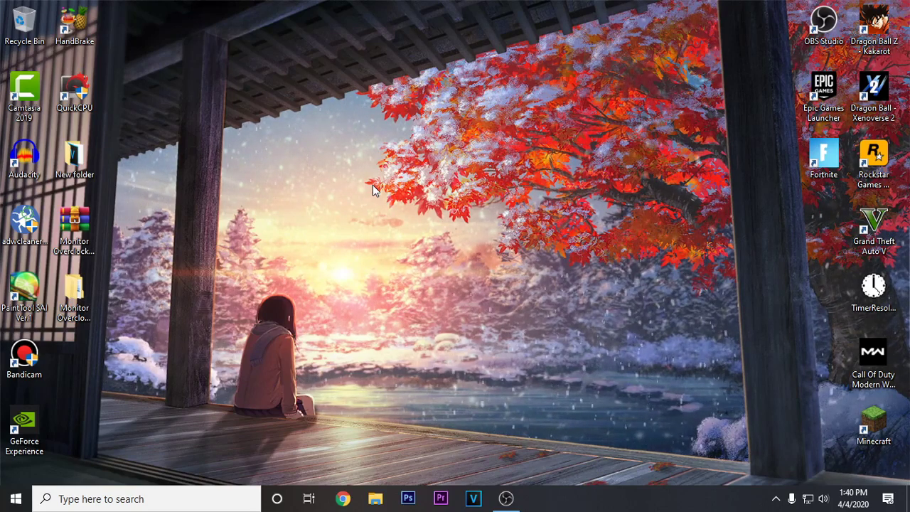
- Open NVIDIA Control Panel's Change resolution page from the desktop menu
{"action": "right_click", "coordinate": [372, 185]}
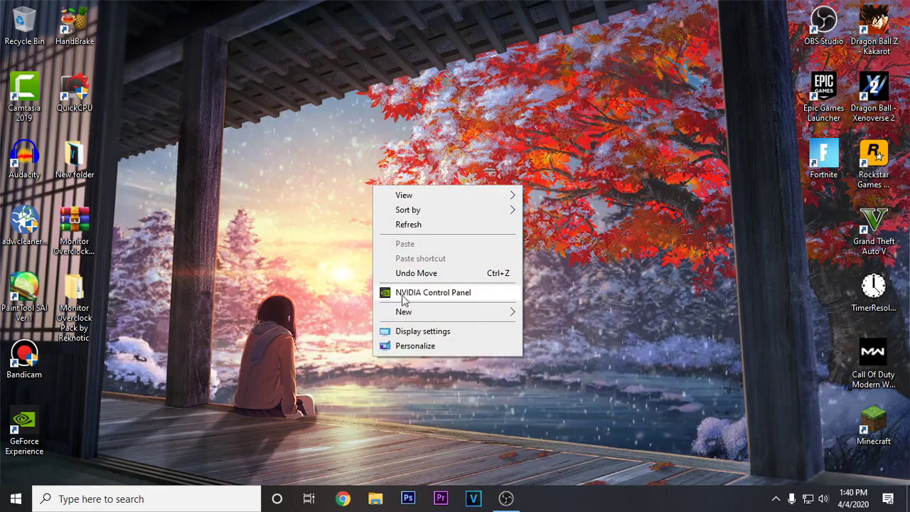
{"action": "left_click", "coordinate": [479, 296]}
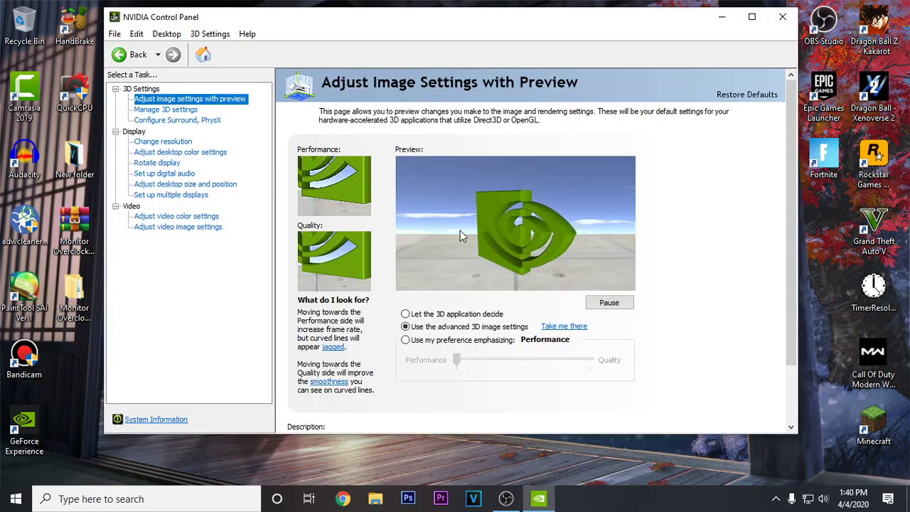
{"action": "left_click", "coordinate": [183, 144]}
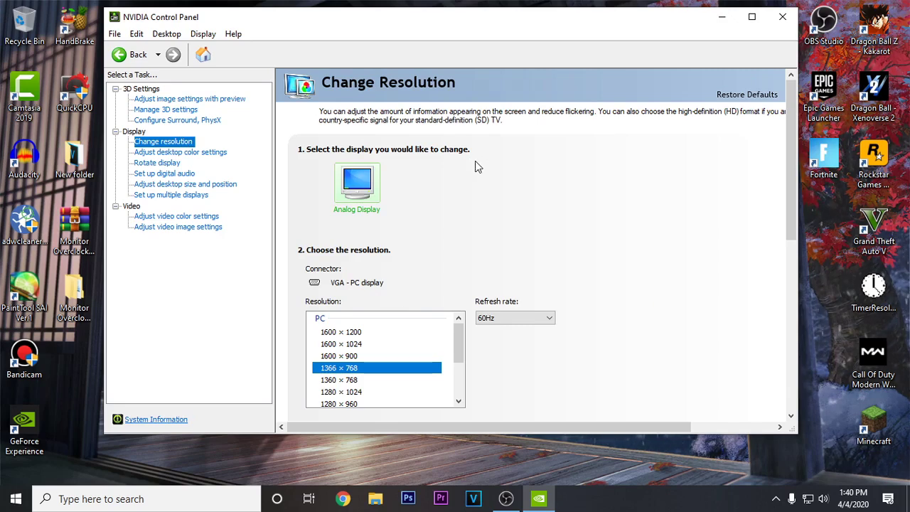
- Look through the available refresh rates, leaving the display at 60Hz
{"action": "left_click", "coordinate": [505, 321]}
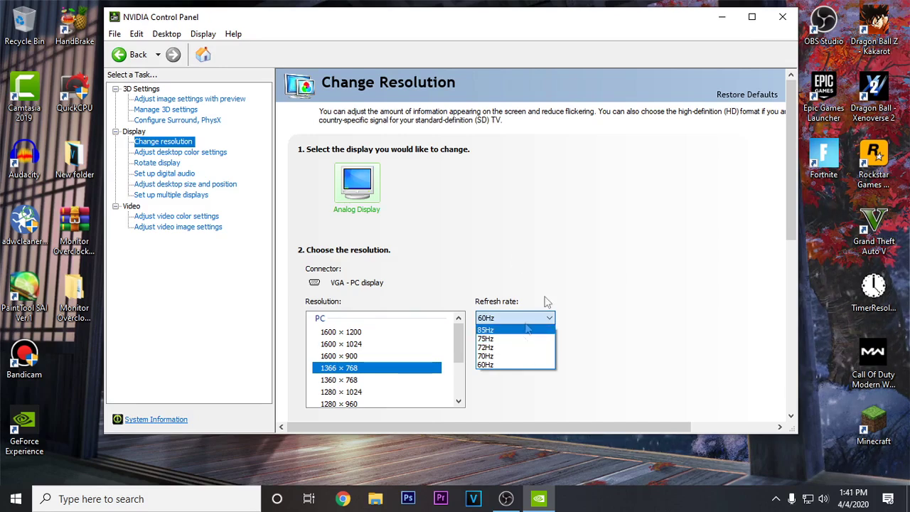
{"action": "left_click", "coordinate": [632, 263]}
{"action": "left_click", "coordinate": [514, 319]}
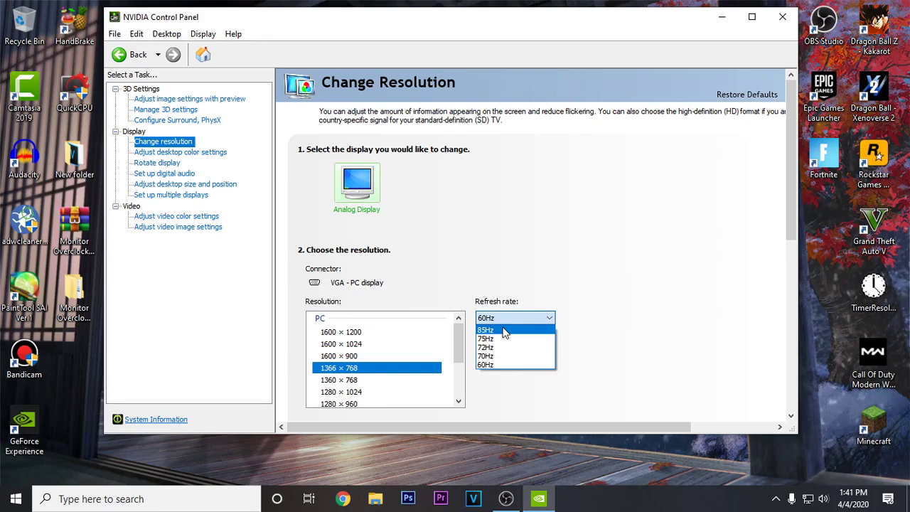
{"action": "left_click", "coordinate": [642, 317]}
{"action": "left_click", "coordinate": [541, 321]}
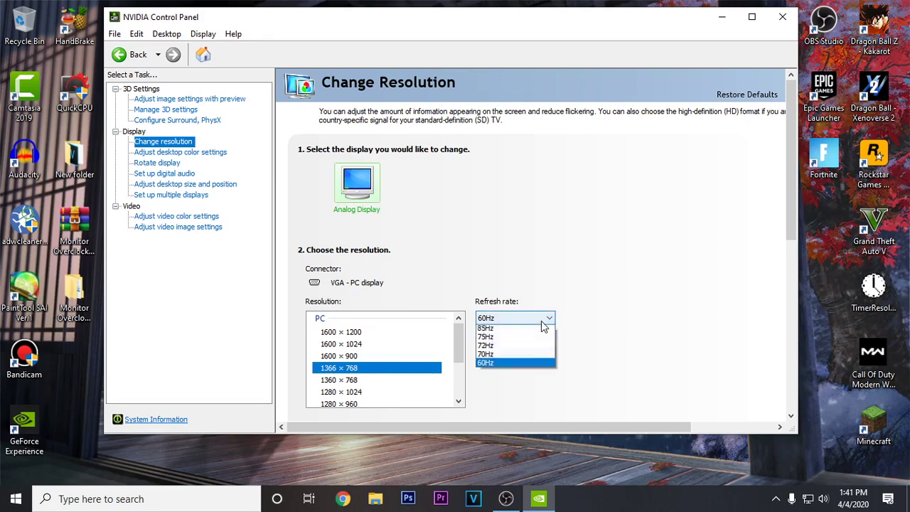
{"action": "left_click", "coordinate": [581, 344]}
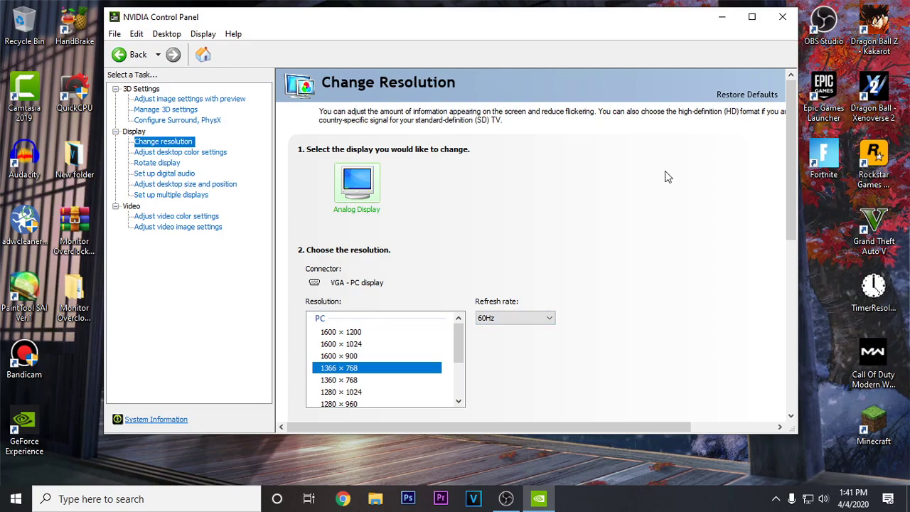
- Confirm Display 1 at 1366 × 768 and 60 Hertz in Windows adapter properties
{"action": "left_click", "coordinate": [721, 16]}
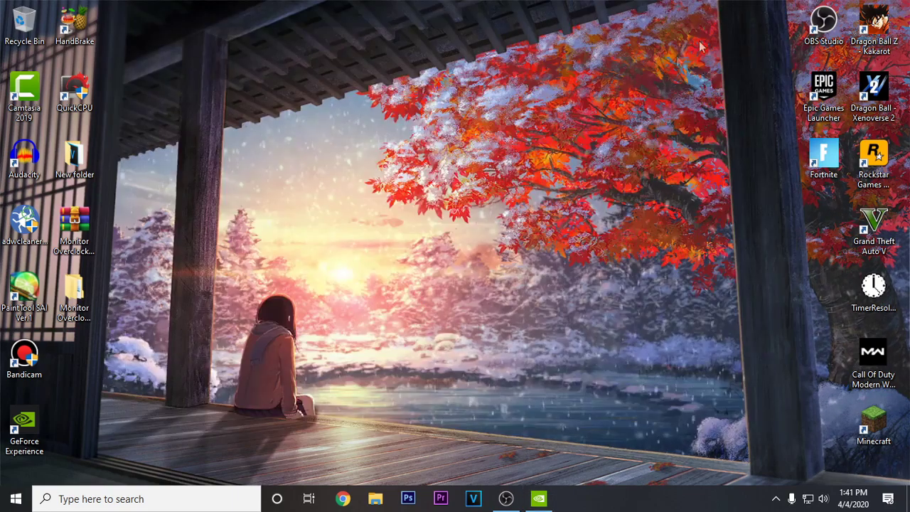
{"action": "right_click", "coordinate": [410, 169]}
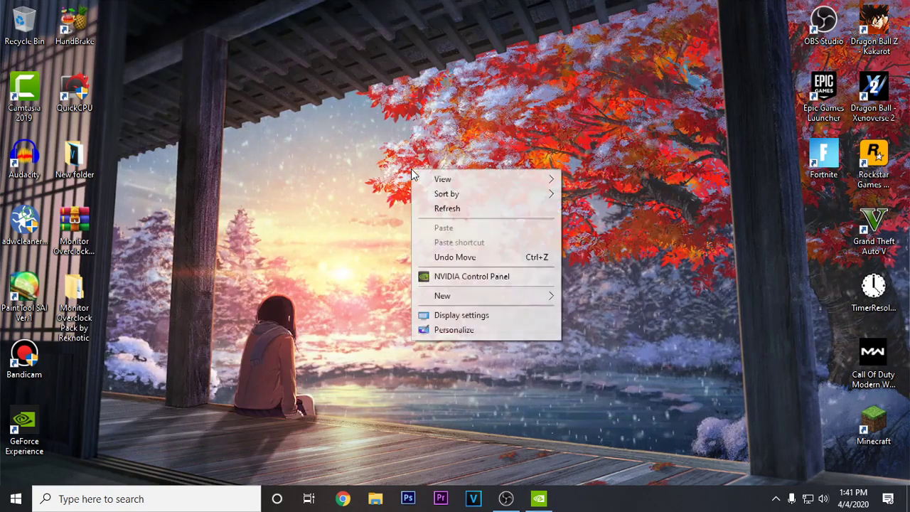
{"action": "left_click", "coordinate": [506, 315]}
{"action": "scroll", "coordinate": [484, 315], "scroll_direction": "down", "scroll_amount": 3}
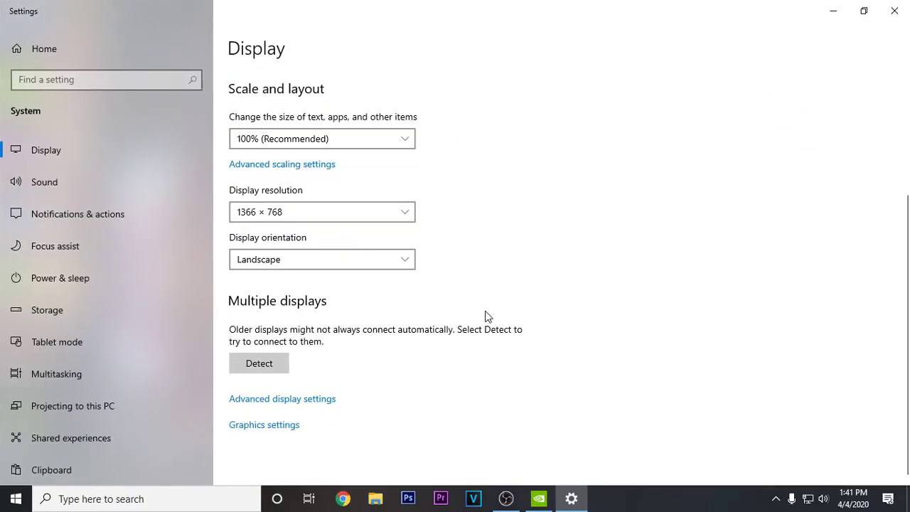
{"action": "left_click", "coordinate": [319, 400]}
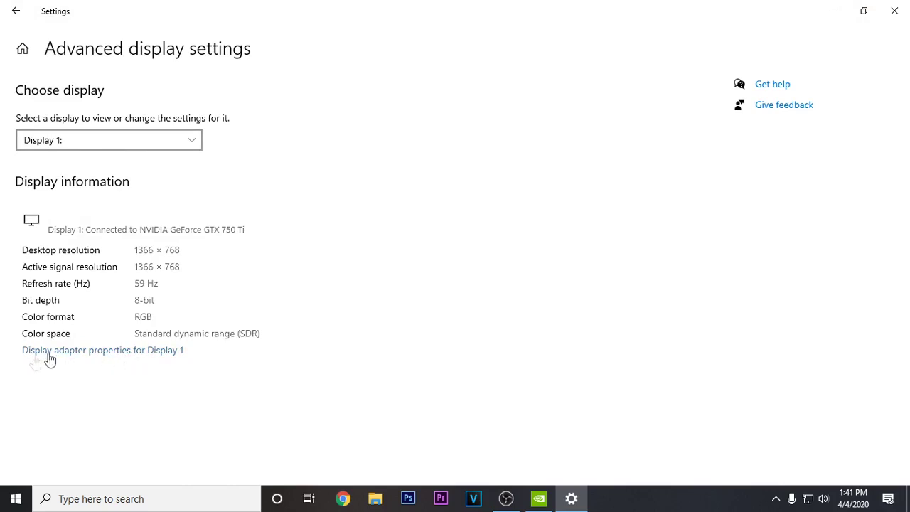
{"action": "left_click", "coordinate": [156, 359]}
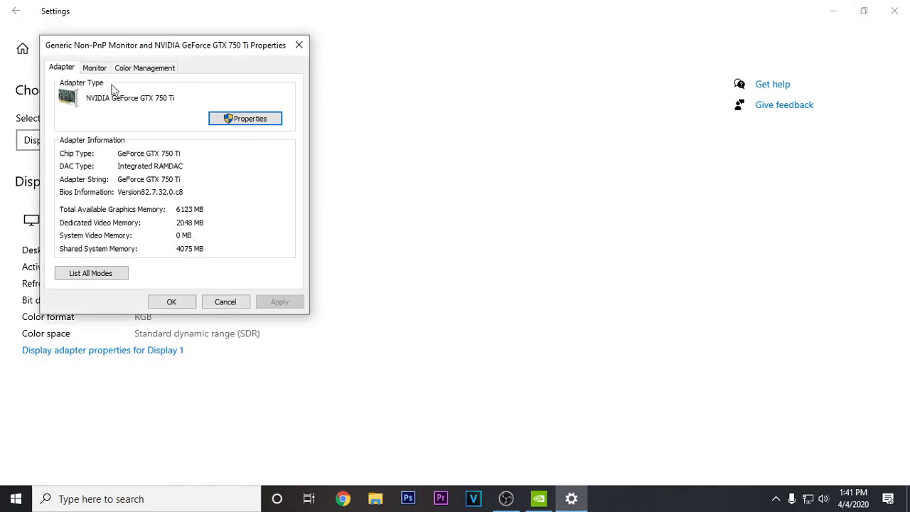
{"action": "left_click", "coordinate": [103, 71]}
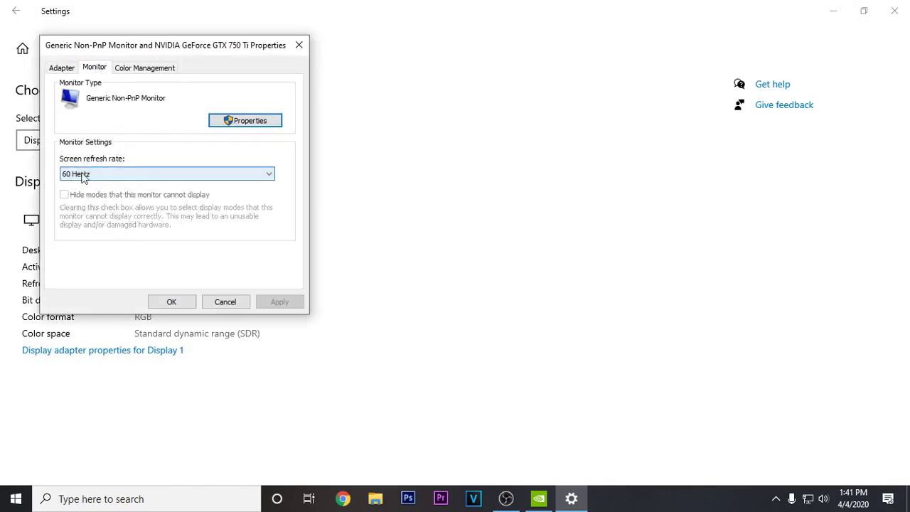
{"action": "left_click", "coordinate": [171, 302]}
- Back in NVIDIA Control Panel, raise the refresh rate from 60Hz to 72Hz and keep it
{"action": "left_click", "coordinate": [846, 15]}
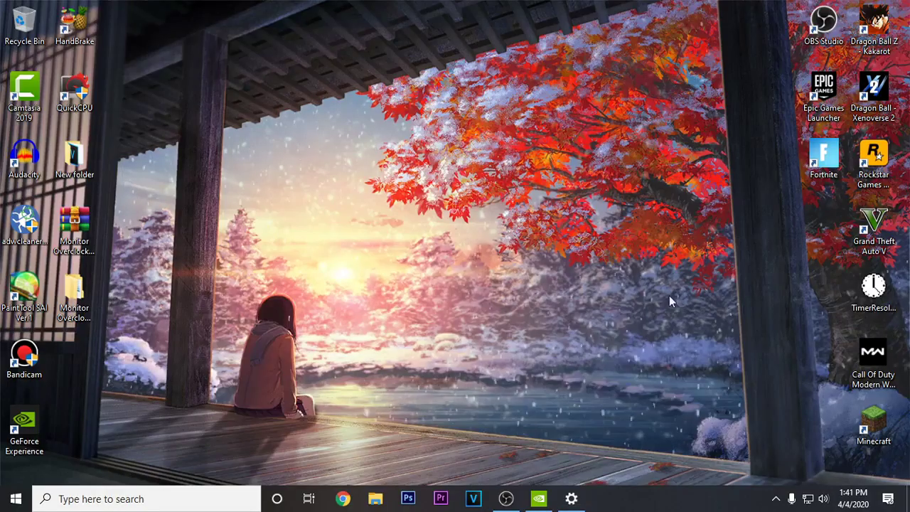
{"action": "left_click", "coordinate": [538, 498]}
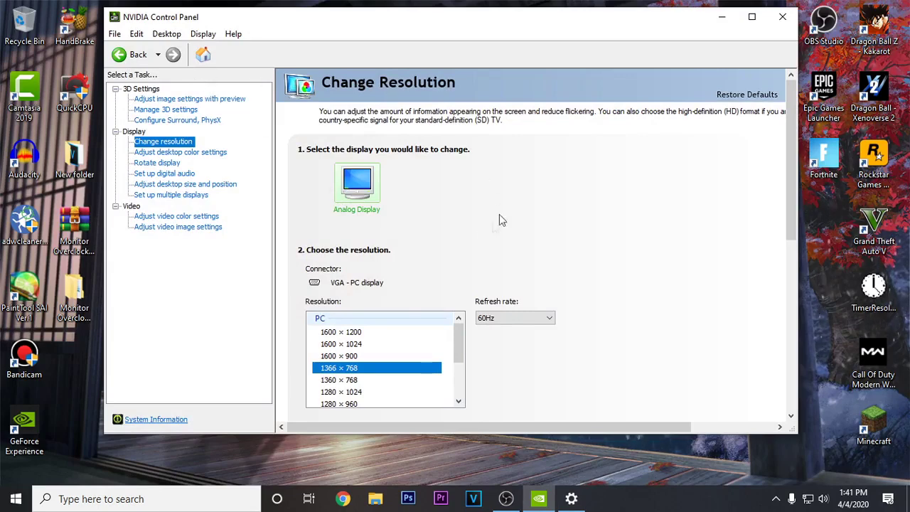
{"action": "left_click", "coordinate": [501, 319]}
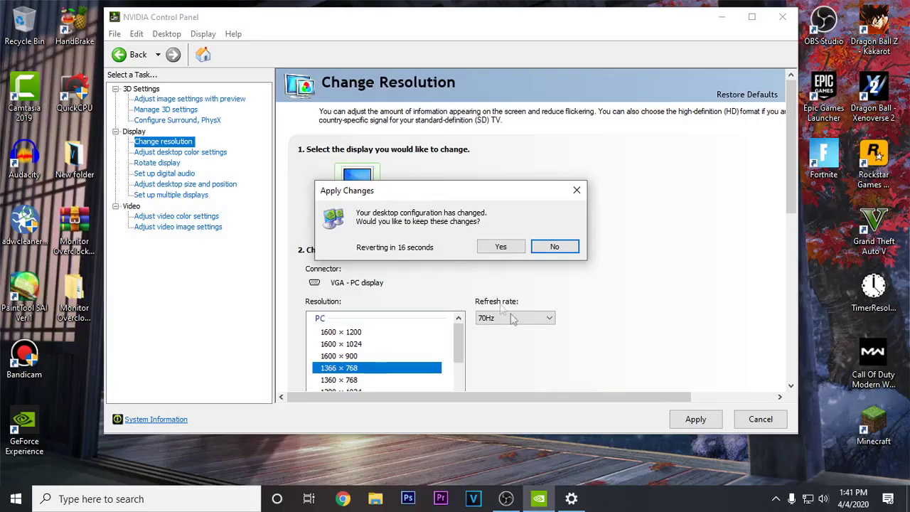
{"action": "left_click", "coordinate": [499, 246]}
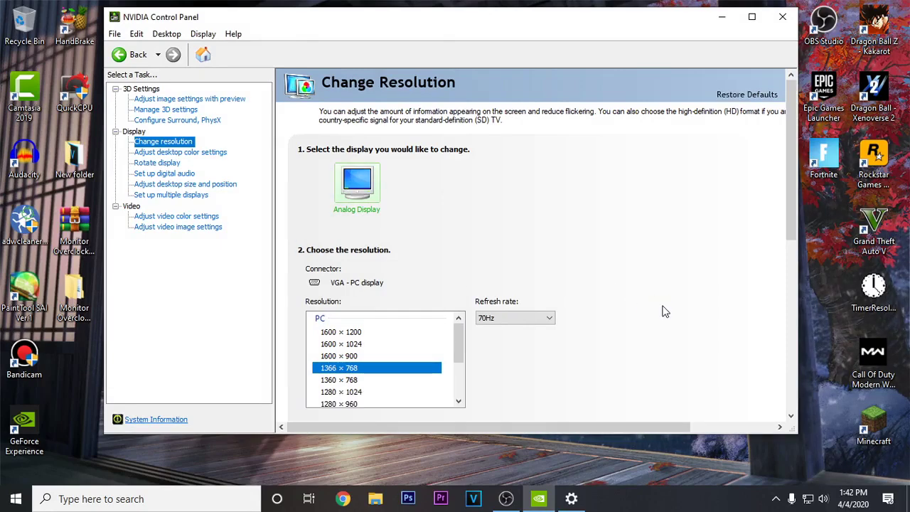
{"action": "scroll", "coordinate": [664, 311], "scroll_direction": "down", "scroll_amount": 1}
{"action": "scroll", "coordinate": [663, 317], "scroll_direction": "down", "scroll_amount": 1}
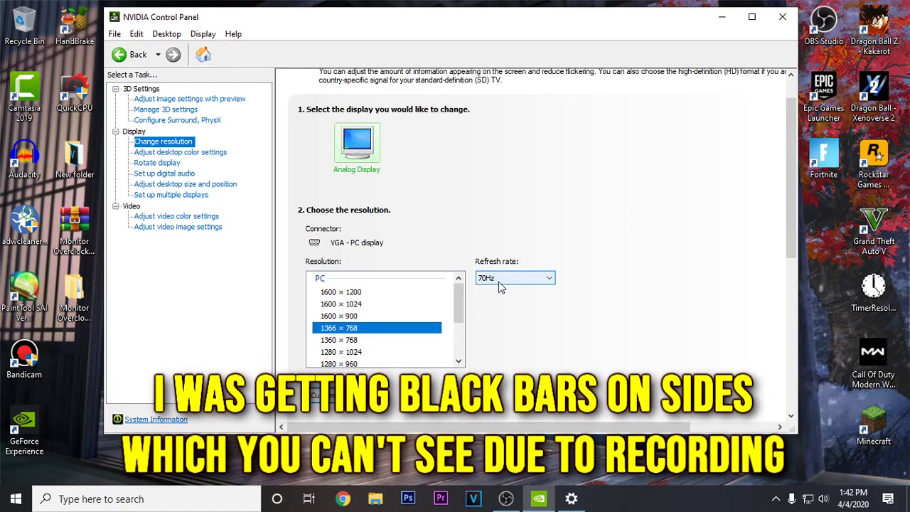
{"action": "left_click", "coordinate": [498, 281]}
{"action": "left_click", "coordinate": [502, 308]}
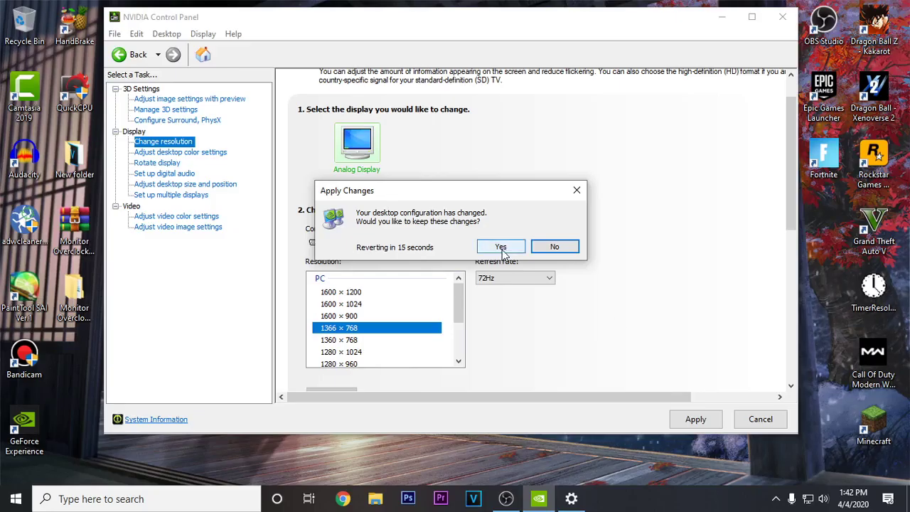
{"action": "left_click", "coordinate": [502, 247]}
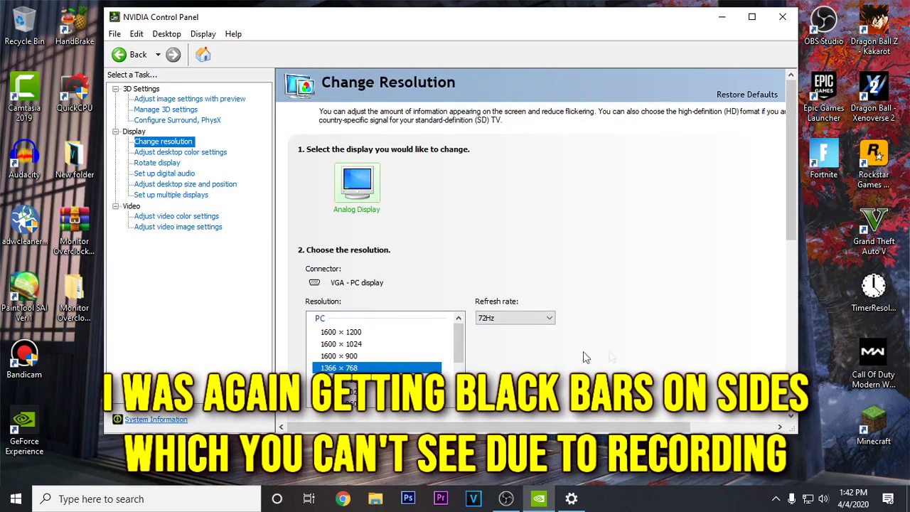
- Raise the refresh rate further to 75Hz and keep the change
{"action": "left_click", "coordinate": [509, 321]}
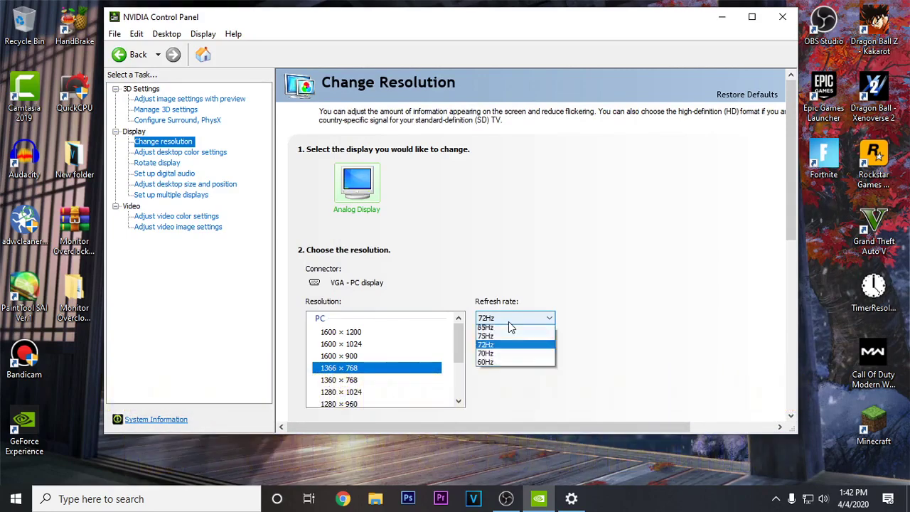
{"action": "left_click", "coordinate": [507, 346]}
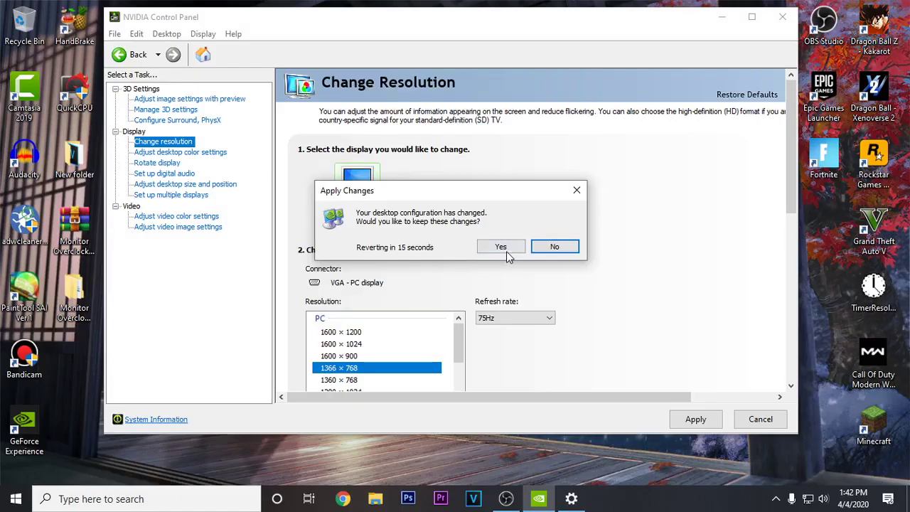
{"action": "left_click", "coordinate": [501, 247]}
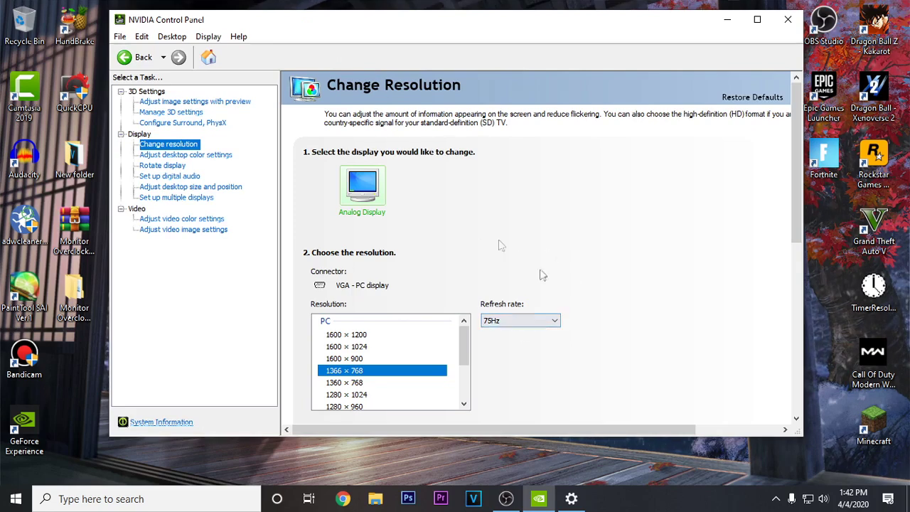
- Try an 85Hz refresh rate and decline keeping it
{"action": "left_click", "coordinate": [516, 323]}
{"action": "left_click", "coordinate": [525, 341]}
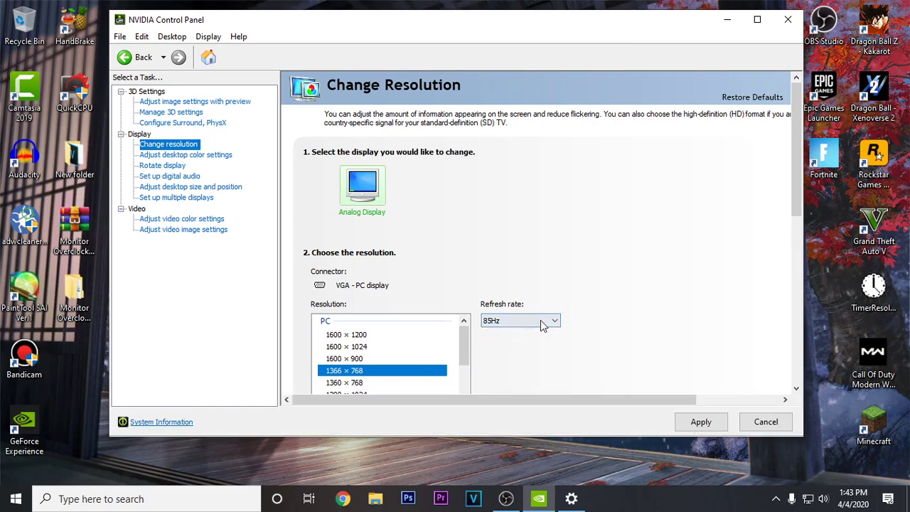
{"action": "left_click", "coordinate": [540, 321]}
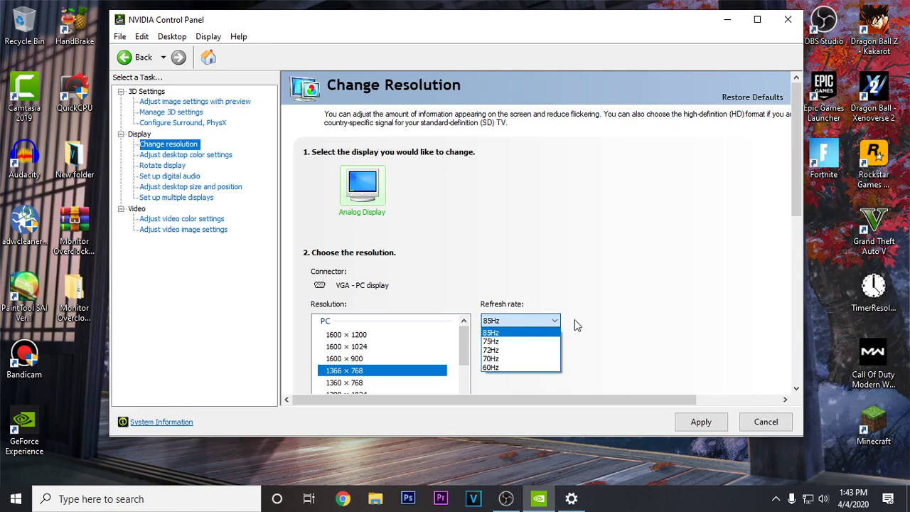
{"action": "left_click", "coordinate": [498, 332]}
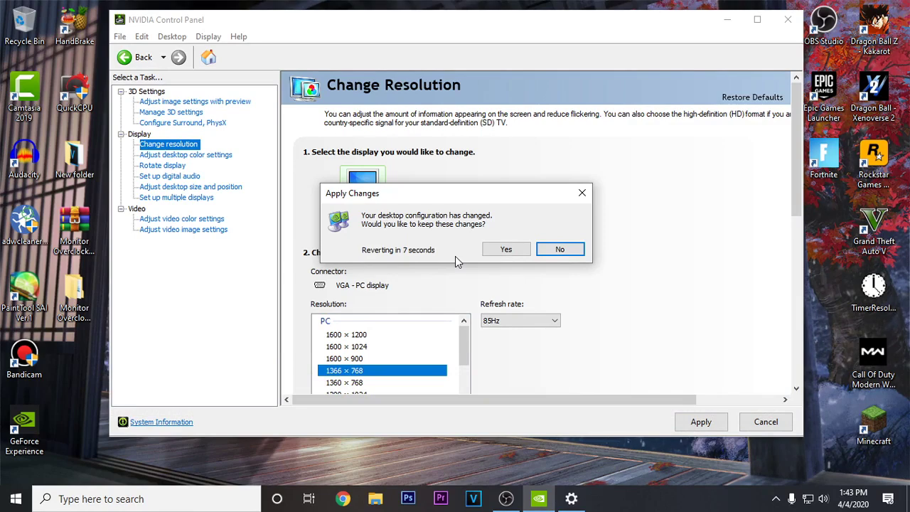
{"action": "key", "text": "y"}
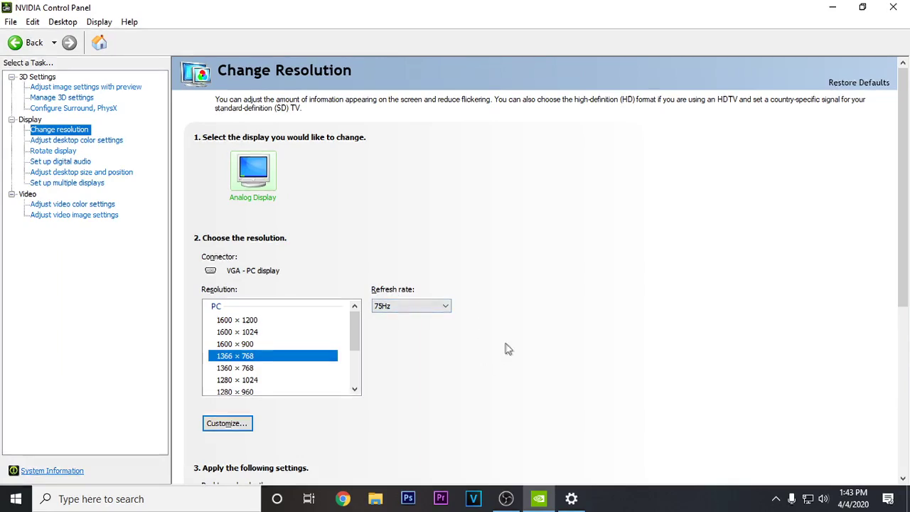
- Return the refresh rate to 75Hz and close NVIDIA Control Panel
{"action": "scroll", "coordinate": [487, 341], "scroll_direction": "down", "scroll_amount": 3}
{"action": "scroll", "coordinate": [398, 205], "scroll_direction": "down", "scroll_amount": 1}
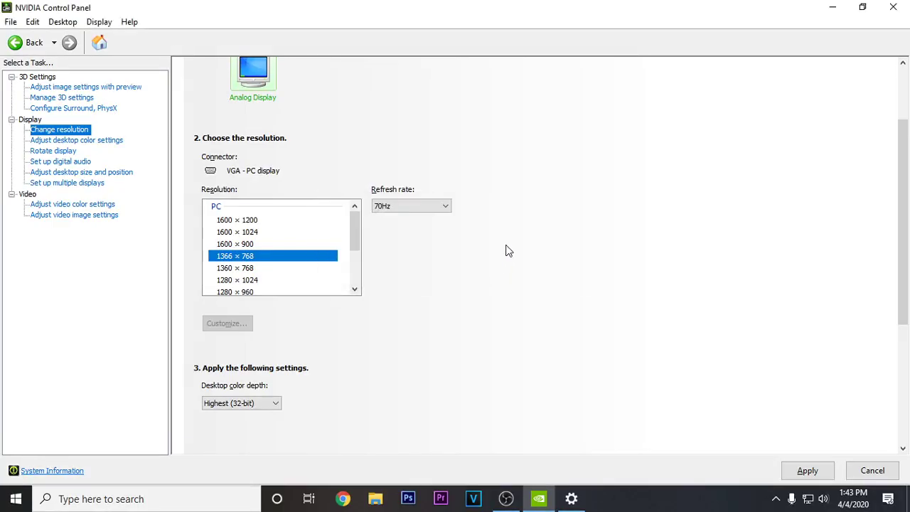
{"action": "left_click", "coordinate": [516, 266]}
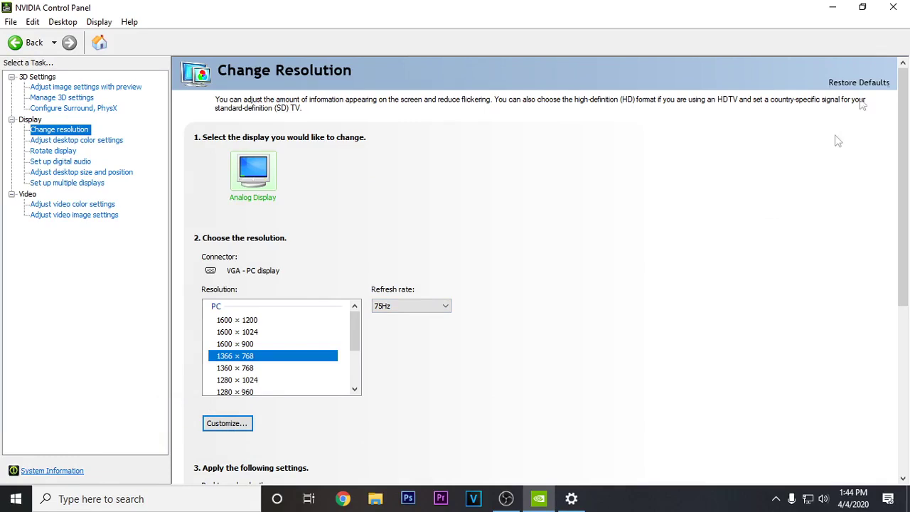
{"action": "left_click", "coordinate": [894, 7]}
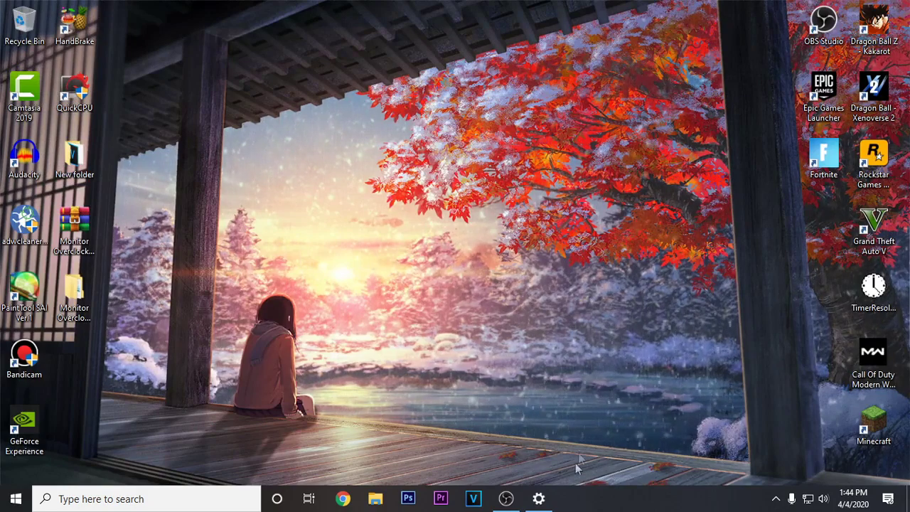
{"action": "right_click", "coordinate": [363, 268]}
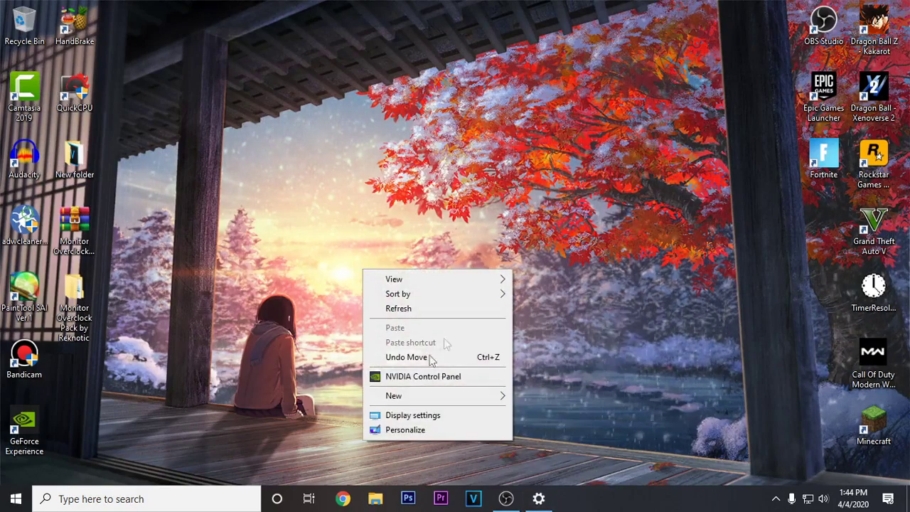
{"action": "left_click", "coordinate": [434, 416]}
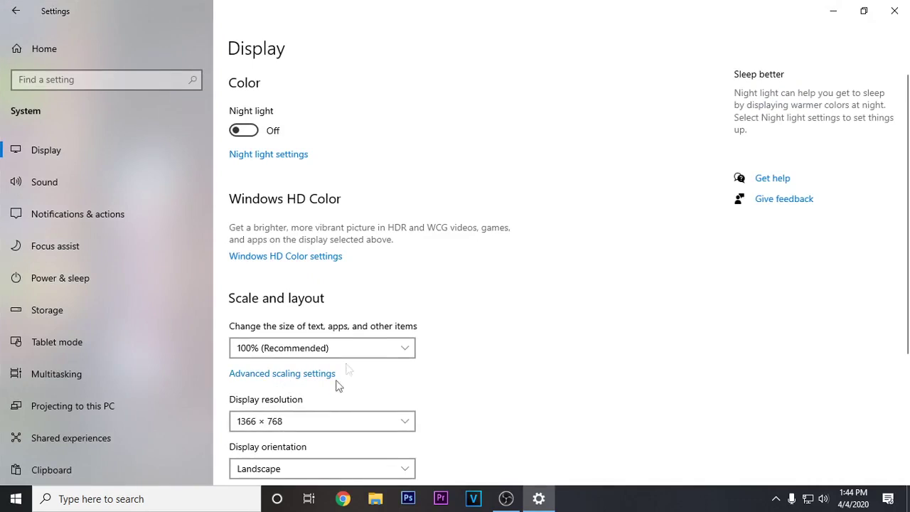
{"action": "scroll", "coordinate": [337, 383], "scroll_direction": "down", "scroll_amount": 3}
{"action": "left_click", "coordinate": [294, 400]}
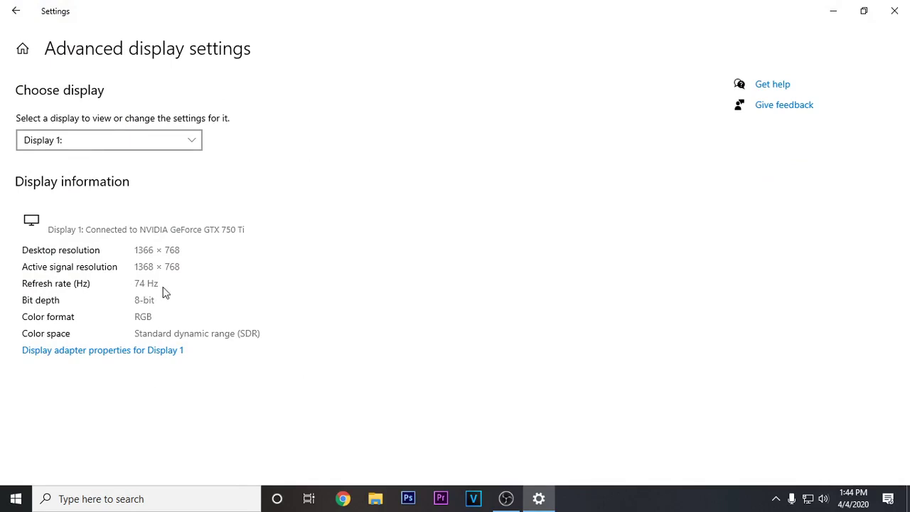
{"action": "left_click", "coordinate": [158, 356]}
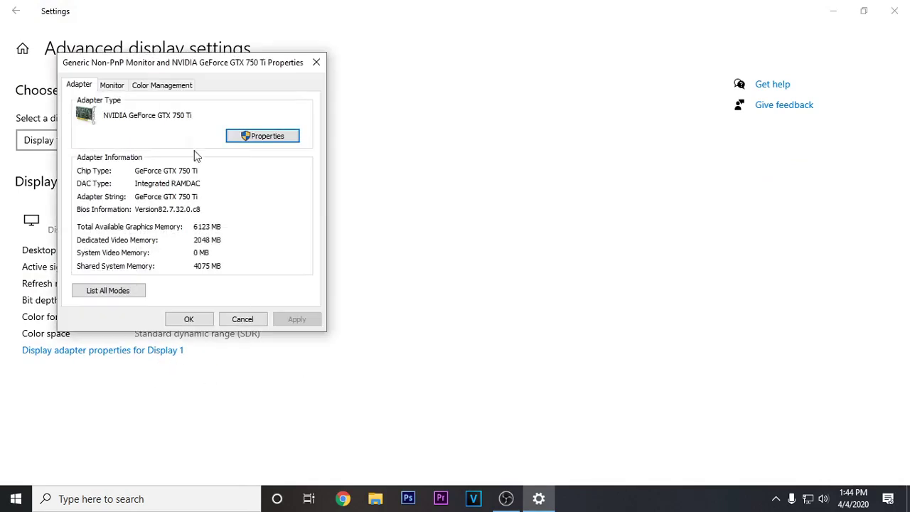
{"action": "mouse_move", "coordinate": [179, 74]}
{"action": "left_mouse_down"}
{"action": "mouse_move", "coordinate": [190, 63]}
{"action": "mouse_move", "coordinate": [412, 67]}
{"action": "left_mouse_up"}
{"action": "left_click", "coordinate": [340, 92]}
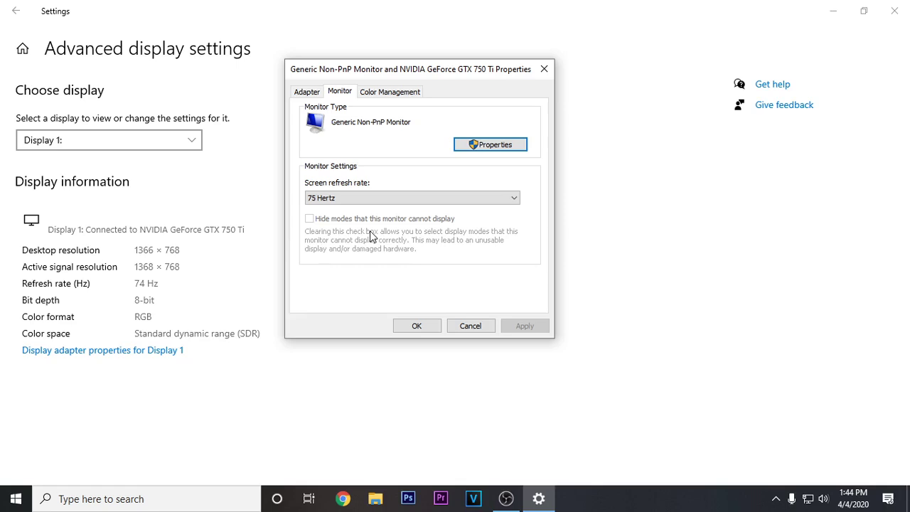
{"action": "left_click", "coordinate": [433, 328]}
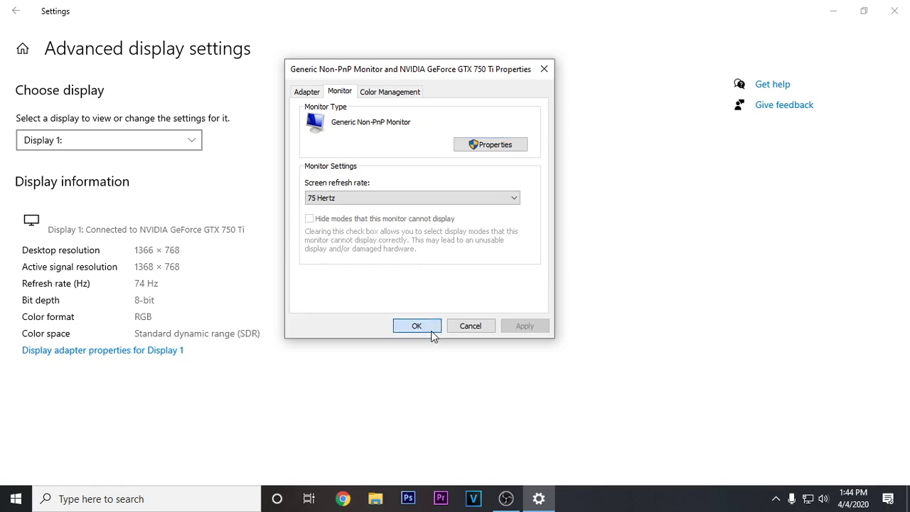
{"action": "left_click", "coordinate": [894, 11]}
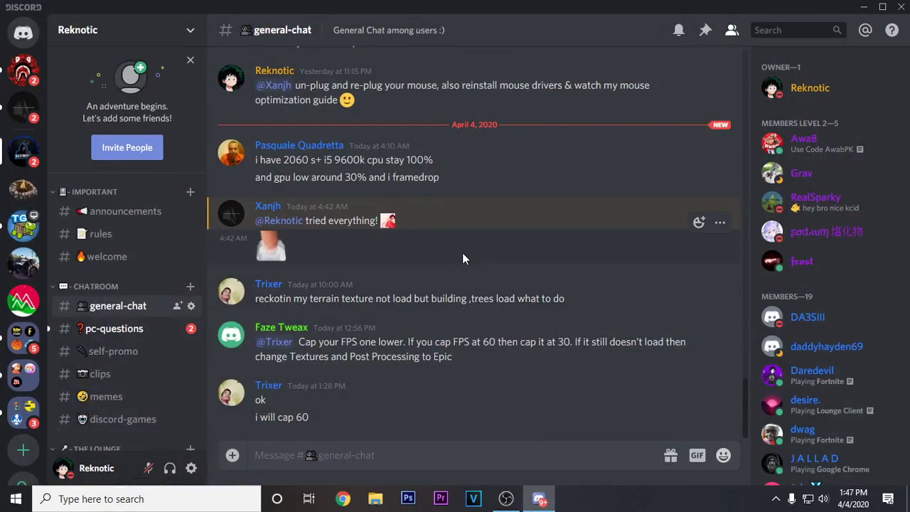
- Scroll up through older #general-chat messages in Discord
{"action": "scroll", "coordinate": [585, 259], "scroll_direction": "up", "scroll_amount": 2}
{"action": "scroll", "coordinate": [561, 277], "scroll_direction": "up", "scroll_amount": 3}
{"action": "scroll", "coordinate": [553, 281], "scroll_direction": "up", "scroll_amount": 2}
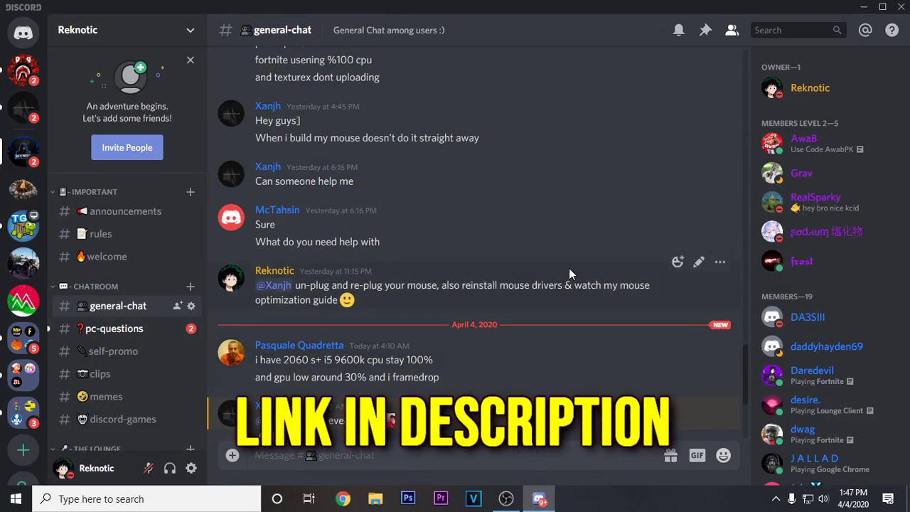
{"action": "mouse_move", "coordinate": [569, 284]}
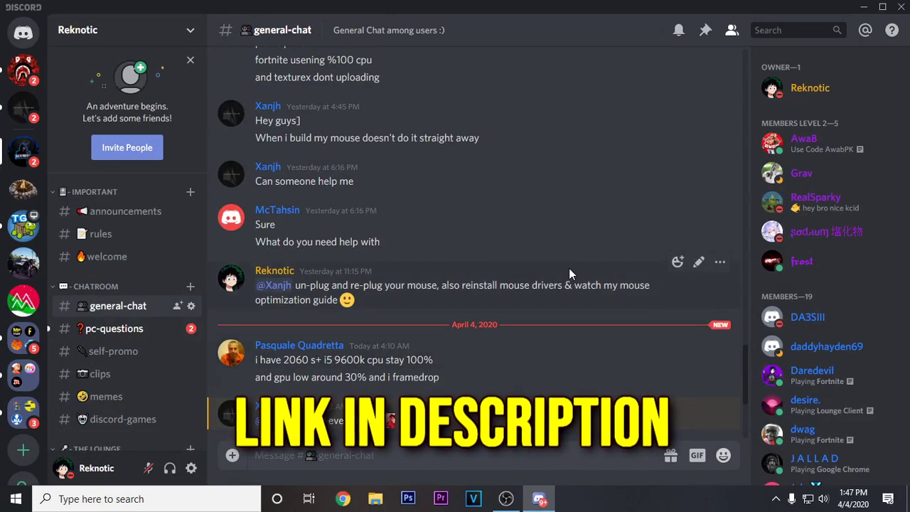
{"action": "scroll", "coordinate": [396, 279], "scroll_direction": "up", "scroll_amount": 3}
{"action": "scroll", "coordinate": [426, 228], "scroll_direction": "up", "scroll_amount": 2}
{"action": "scroll", "coordinate": [477, 180], "scroll_direction": "up", "scroll_amount": 2}
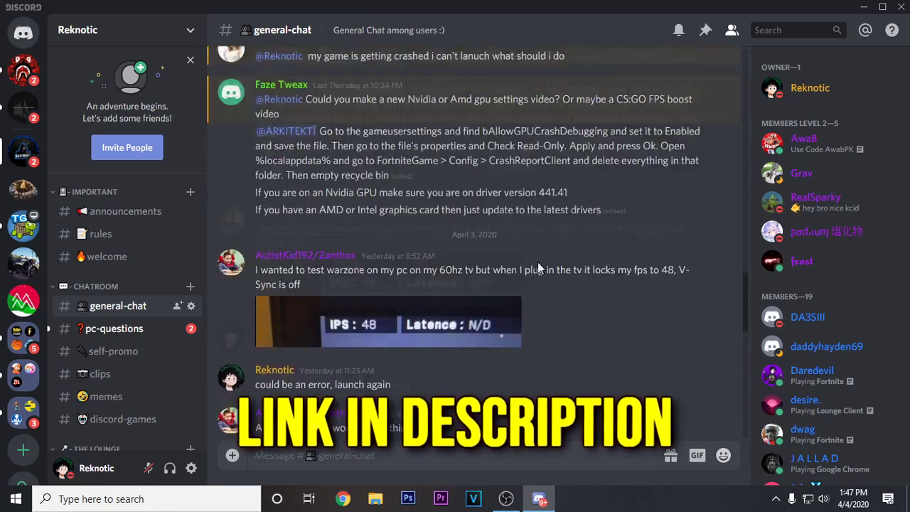
{"action": "scroll", "coordinate": [497, 235], "scroll_direction": "up", "scroll_amount": 5}
{"action": "scroll", "coordinate": [540, 249], "scroll_direction": "up", "scroll_amount": 3}
{"action": "scroll", "coordinate": [494, 242], "scroll_direction": "up", "scroll_amount": 4}
{"action": "scroll", "coordinate": [595, 252], "scroll_direction": "up", "scroll_amount": 2}
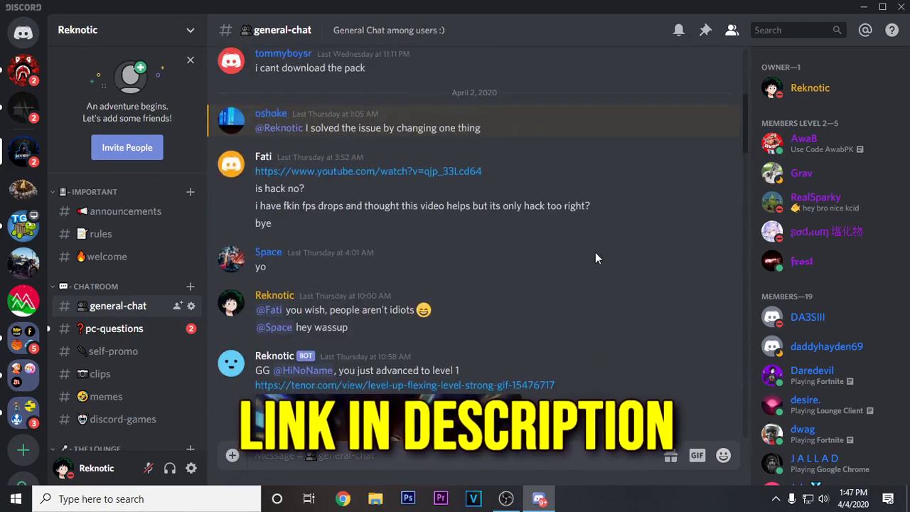
{"action": "scroll", "coordinate": [595, 251], "scroll_direction": "down", "scroll_amount": 3}
{"action": "scroll", "coordinate": [718, 127], "scroll_direction": "down", "scroll_amount": 2}
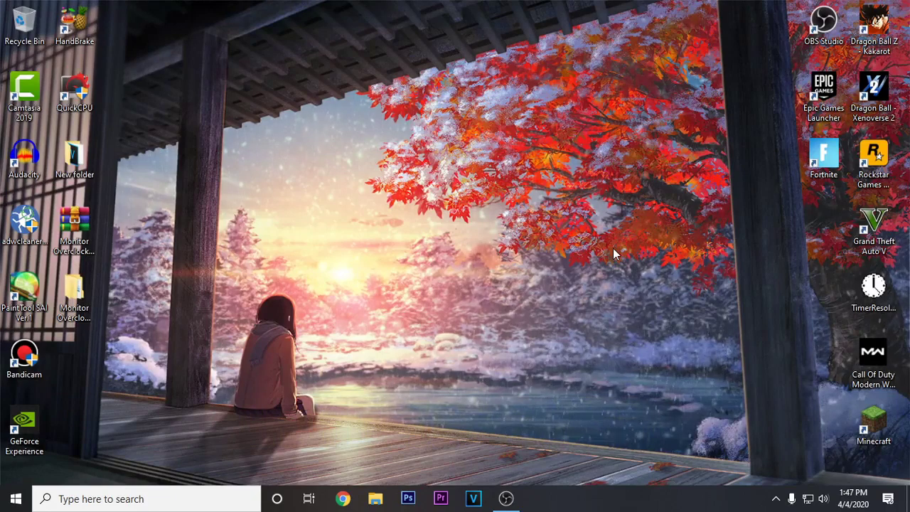